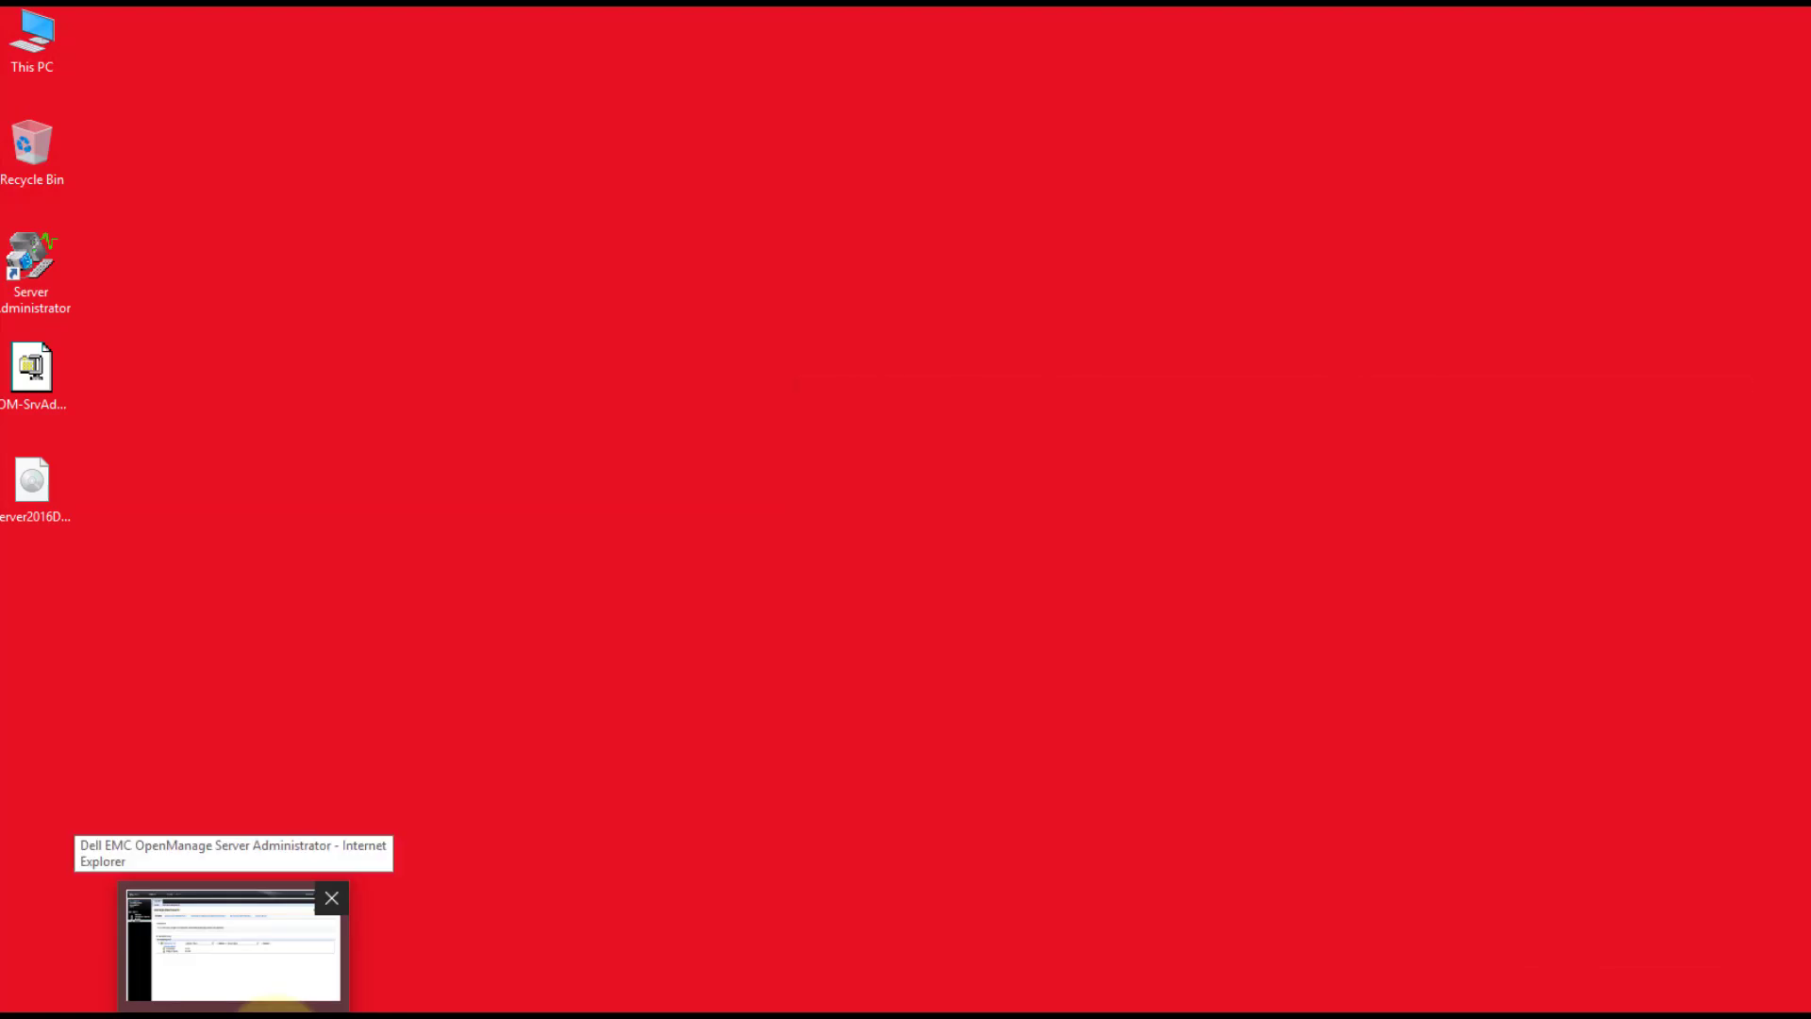
Restore the OpenManage Server Administrator browser window from the taskbar to show the Storage Dashboard
click(274, 999)
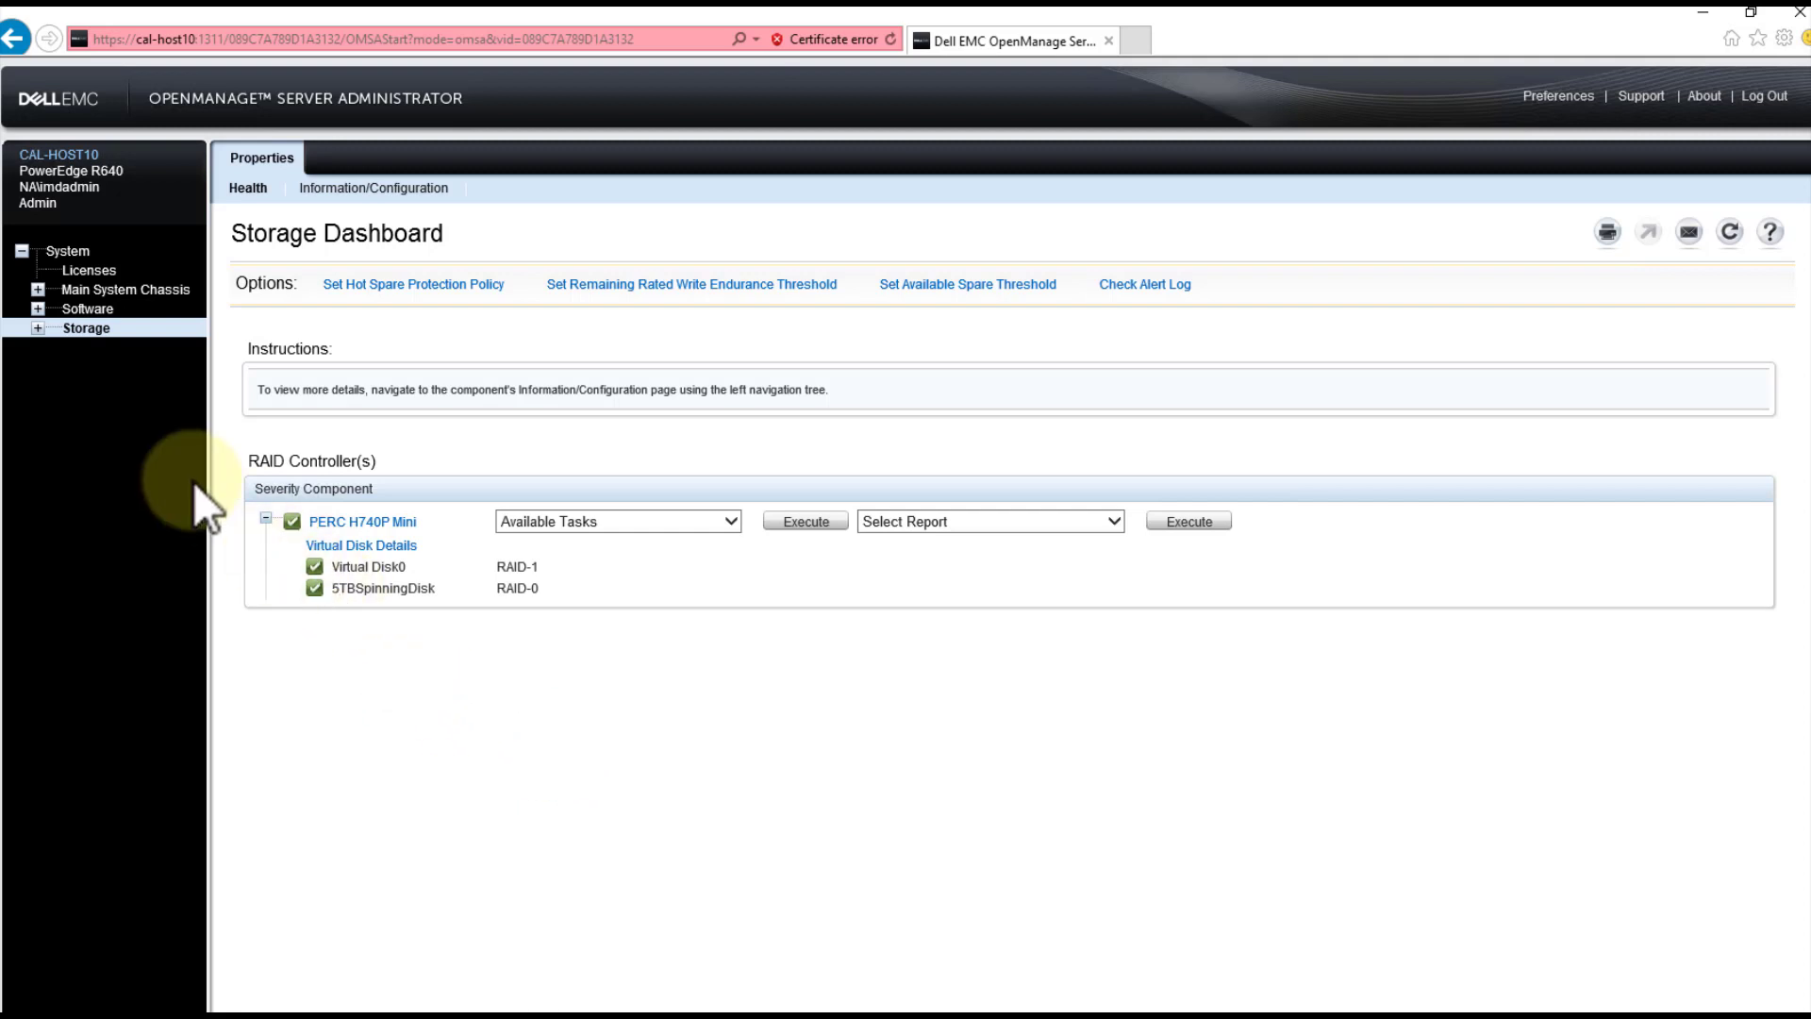
Open the PERC H740P Mini Physical Disks list and inspect disk 0:1:2's Product ID
click(39, 327)
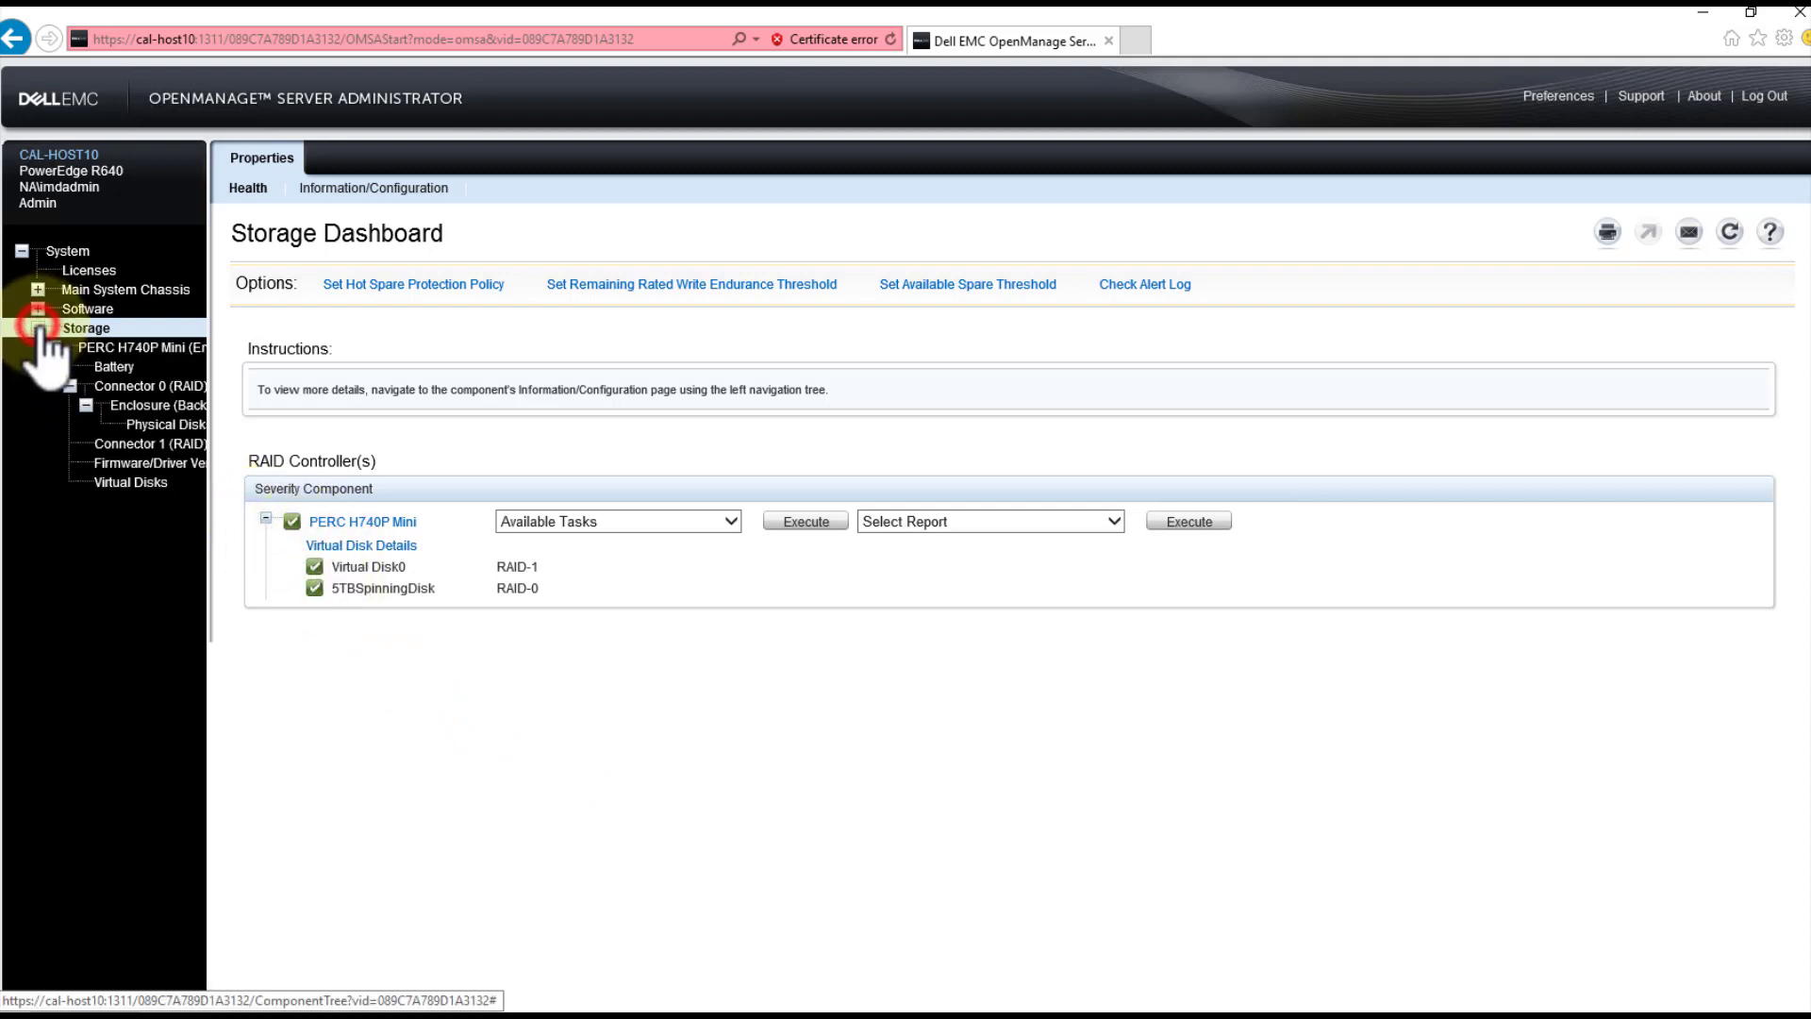
click(153, 426)
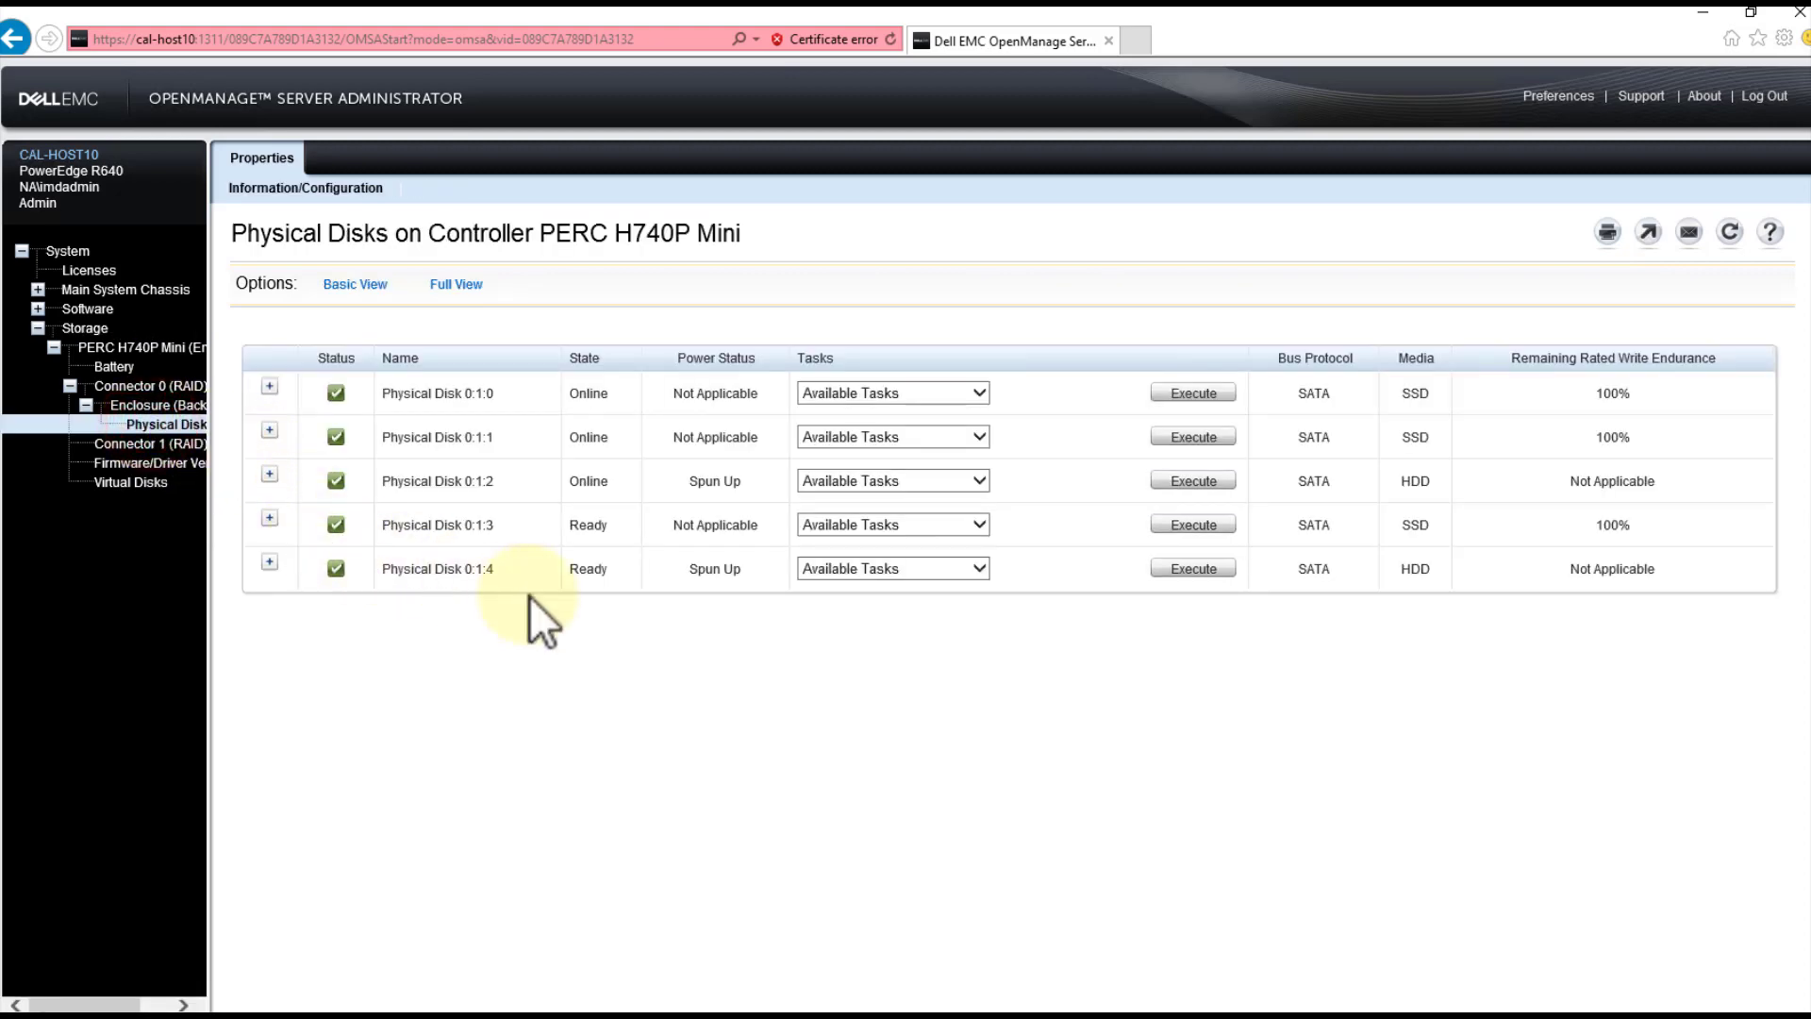
click(270, 474)
scroll(1115, 715, down, 1)
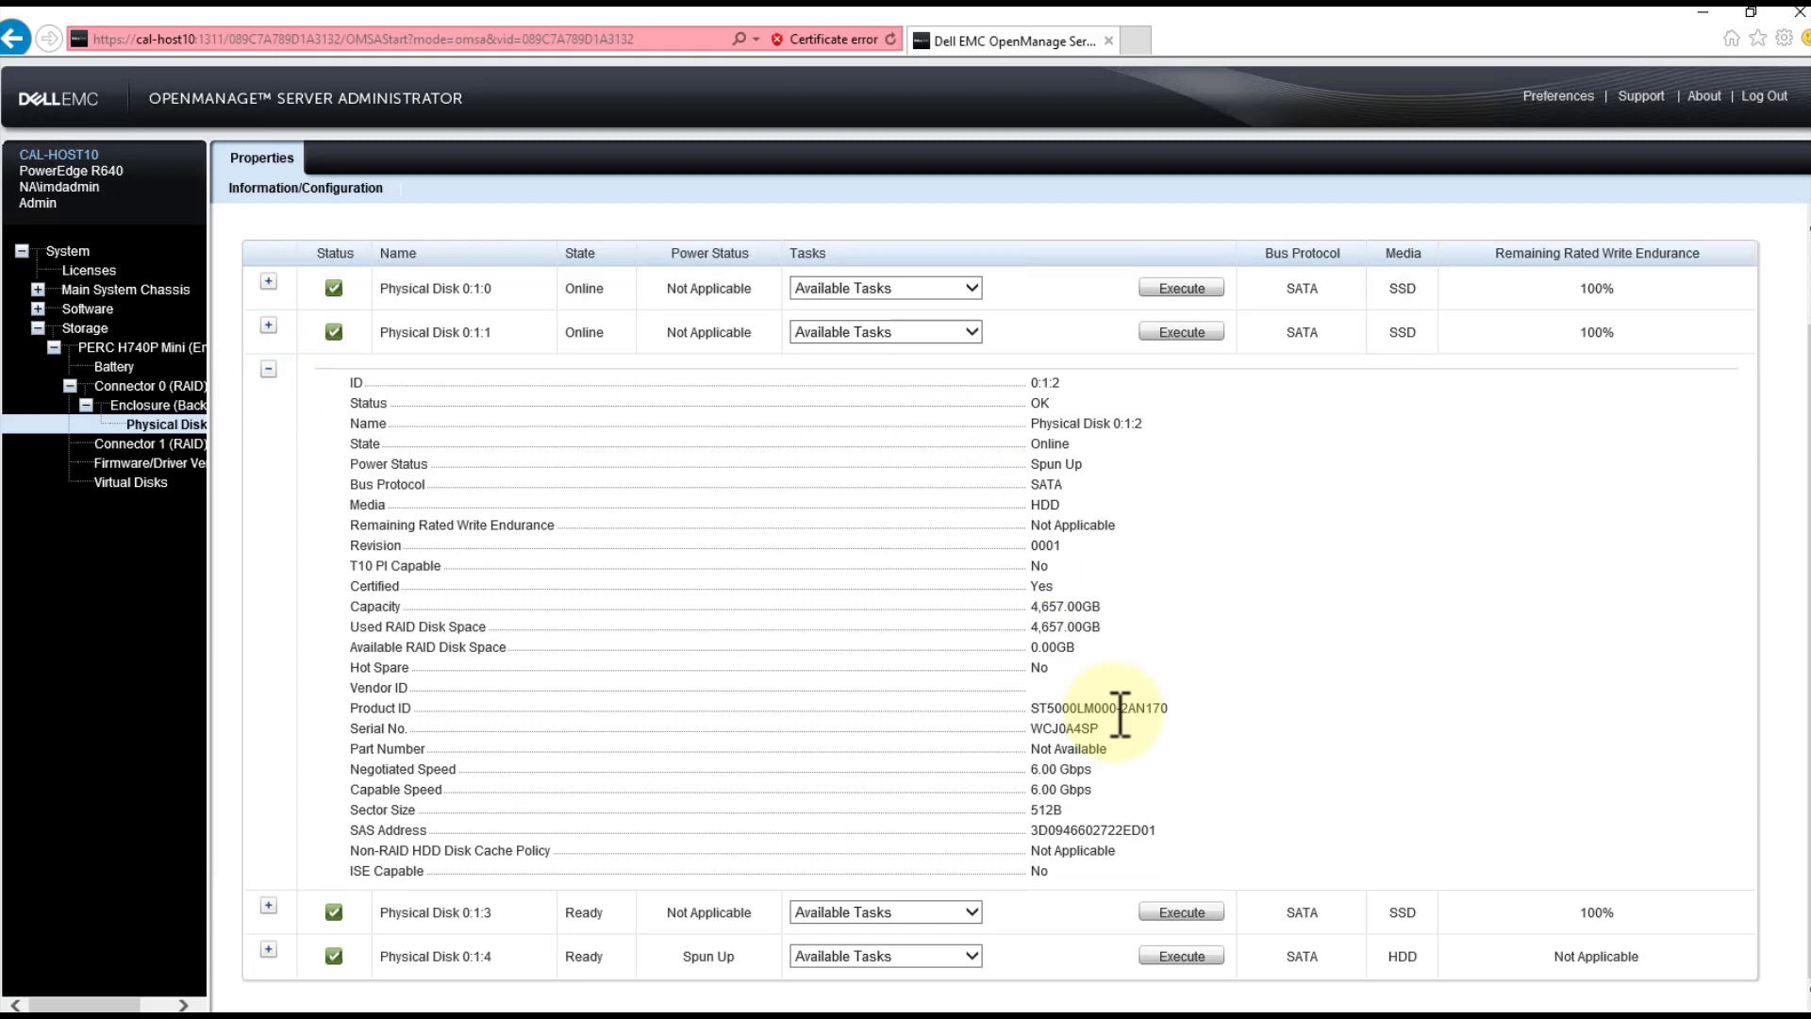
double_click(1123, 707)
click(1119, 706)
drag(1175, 706, 1031, 710)
click(1135, 715)
click(1197, 704)
click(269, 369)
click(267, 561)
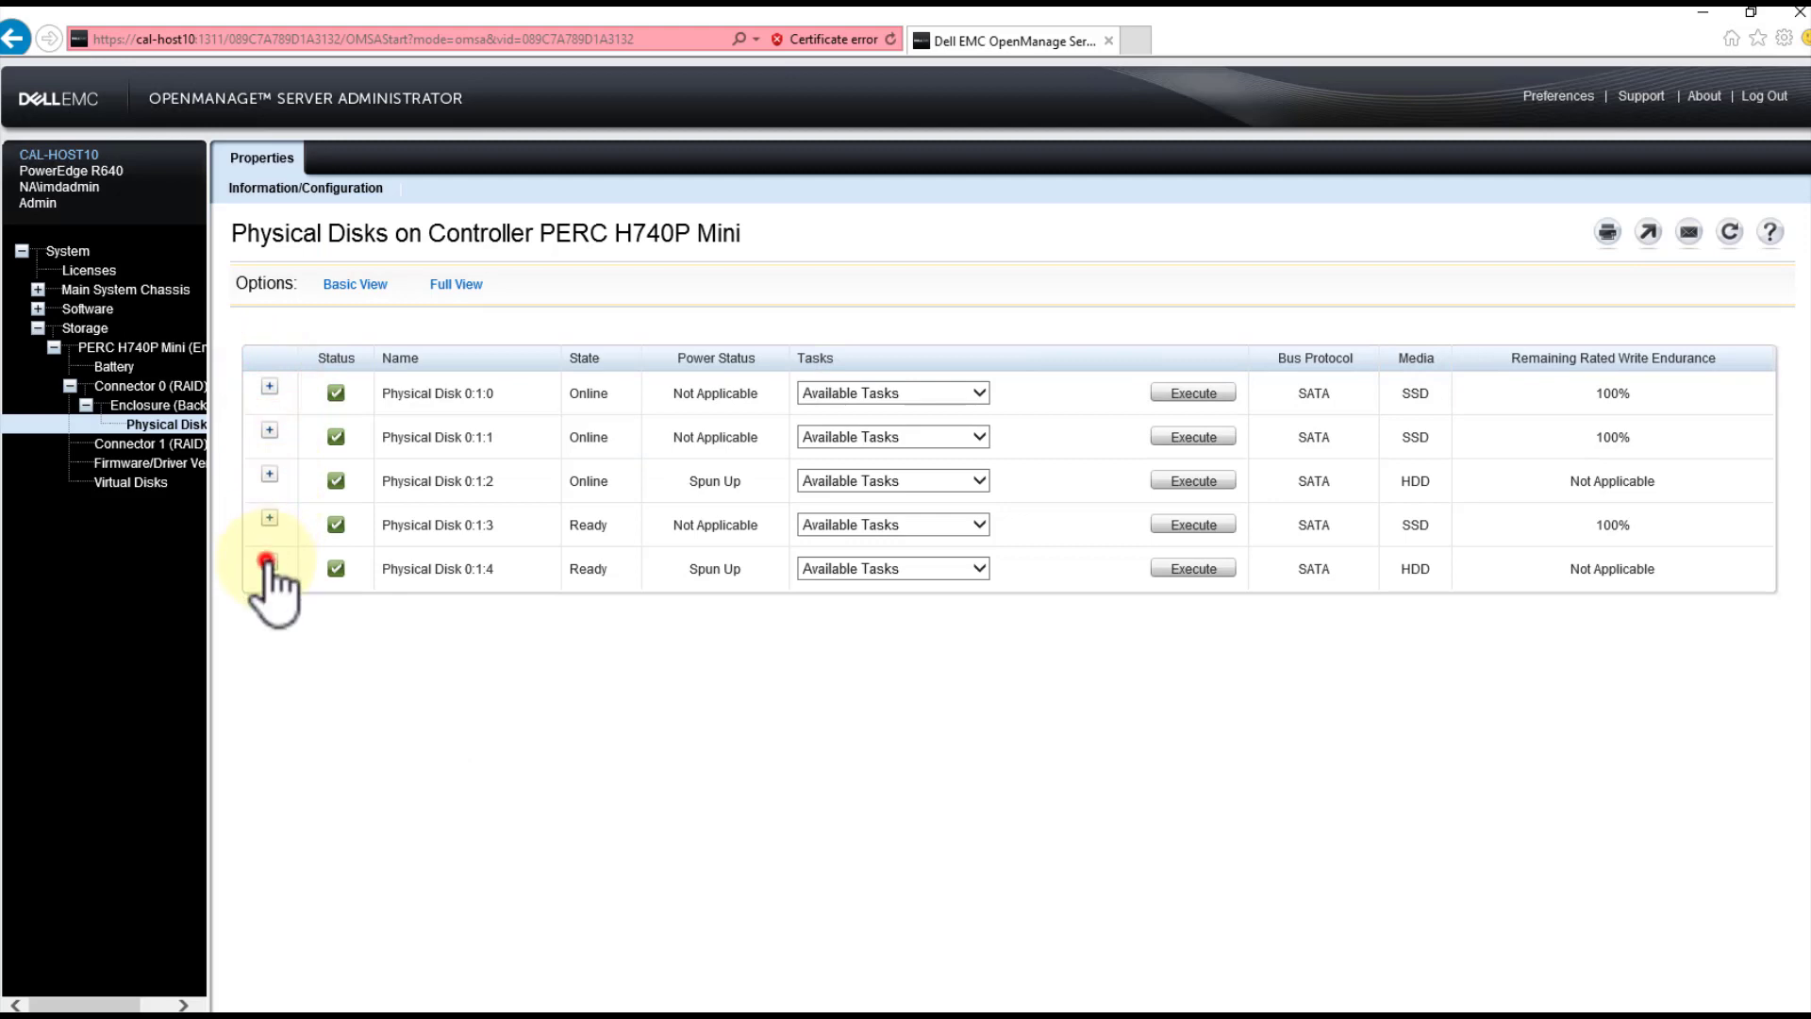
drag(1116, 899, 1031, 901)
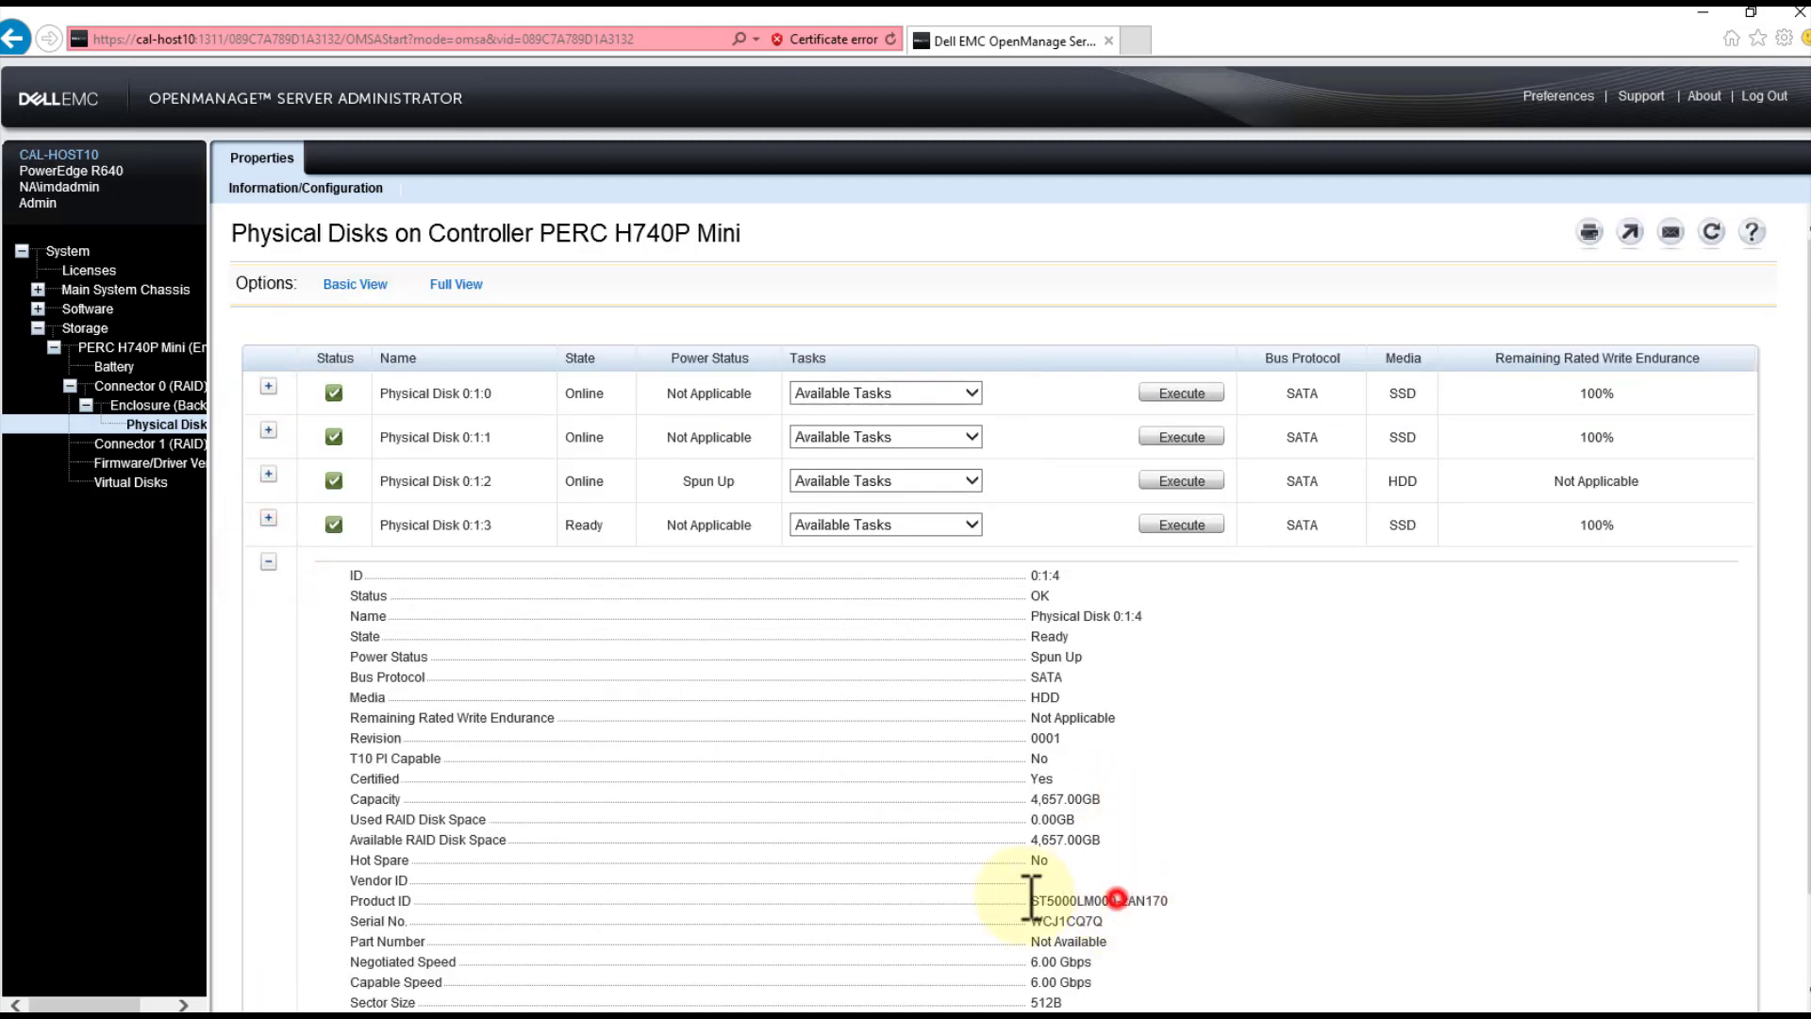
click(268, 562)
click(269, 473)
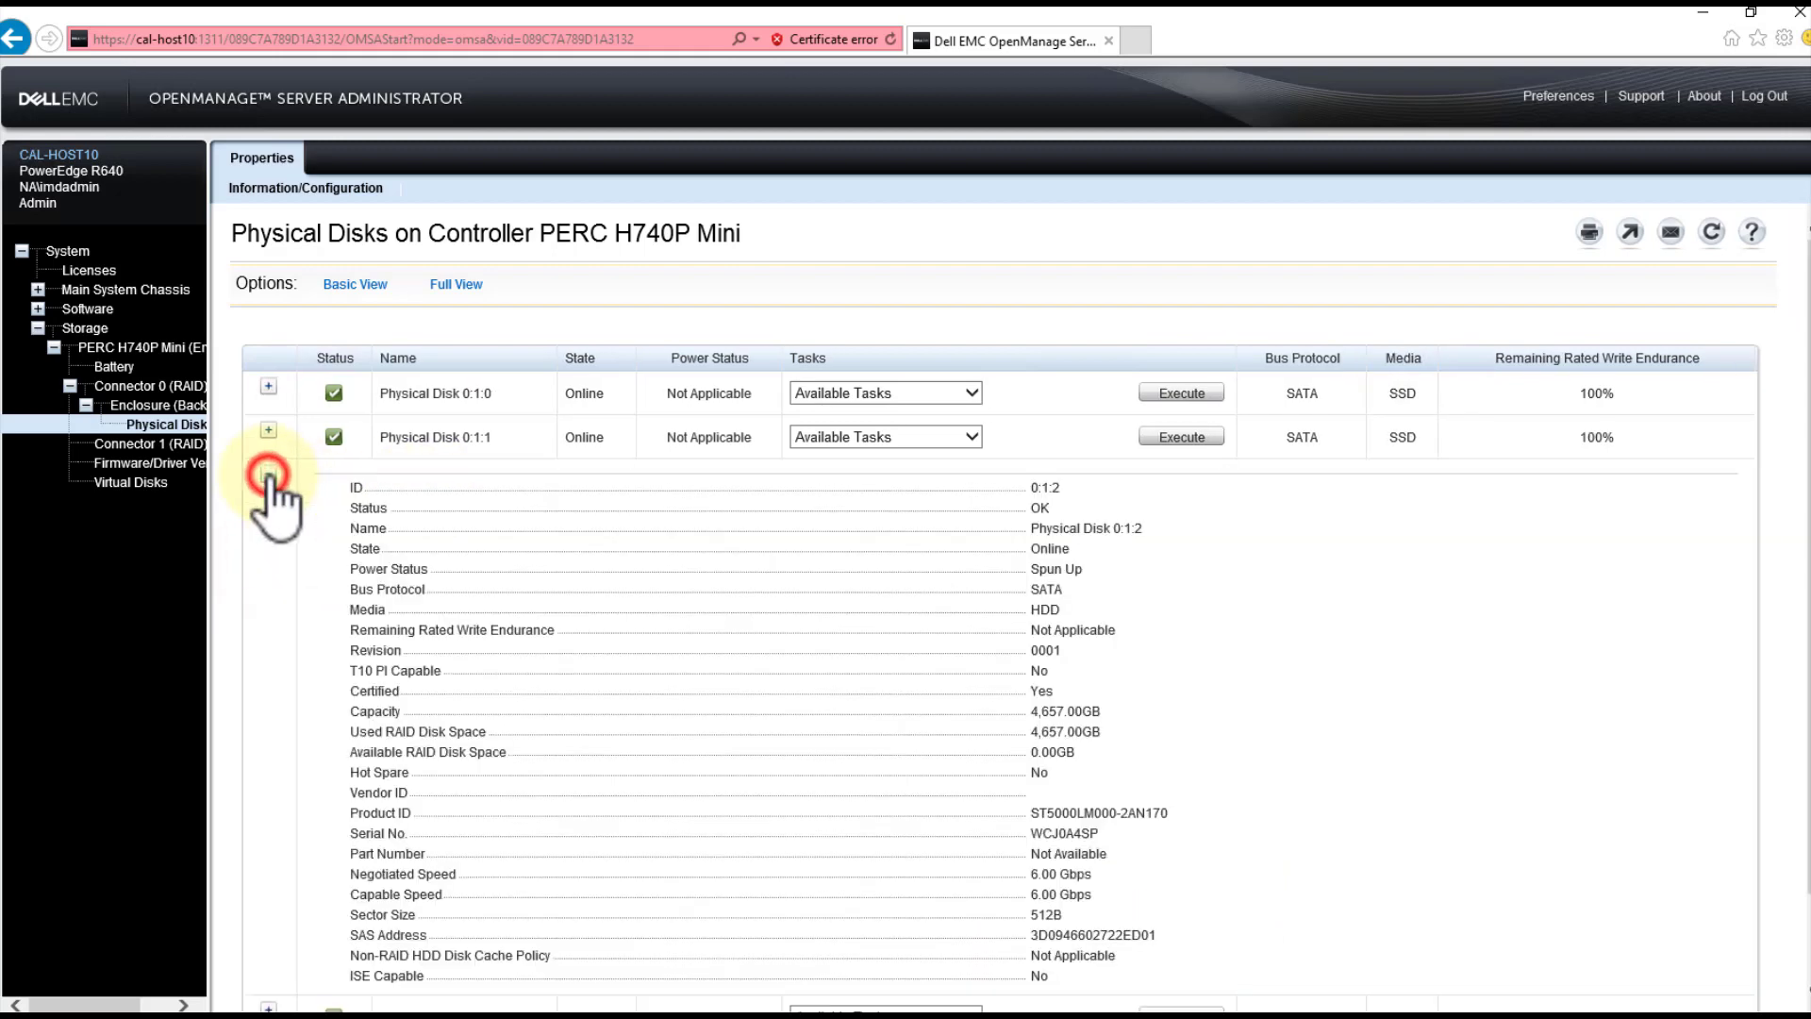
click(269, 474)
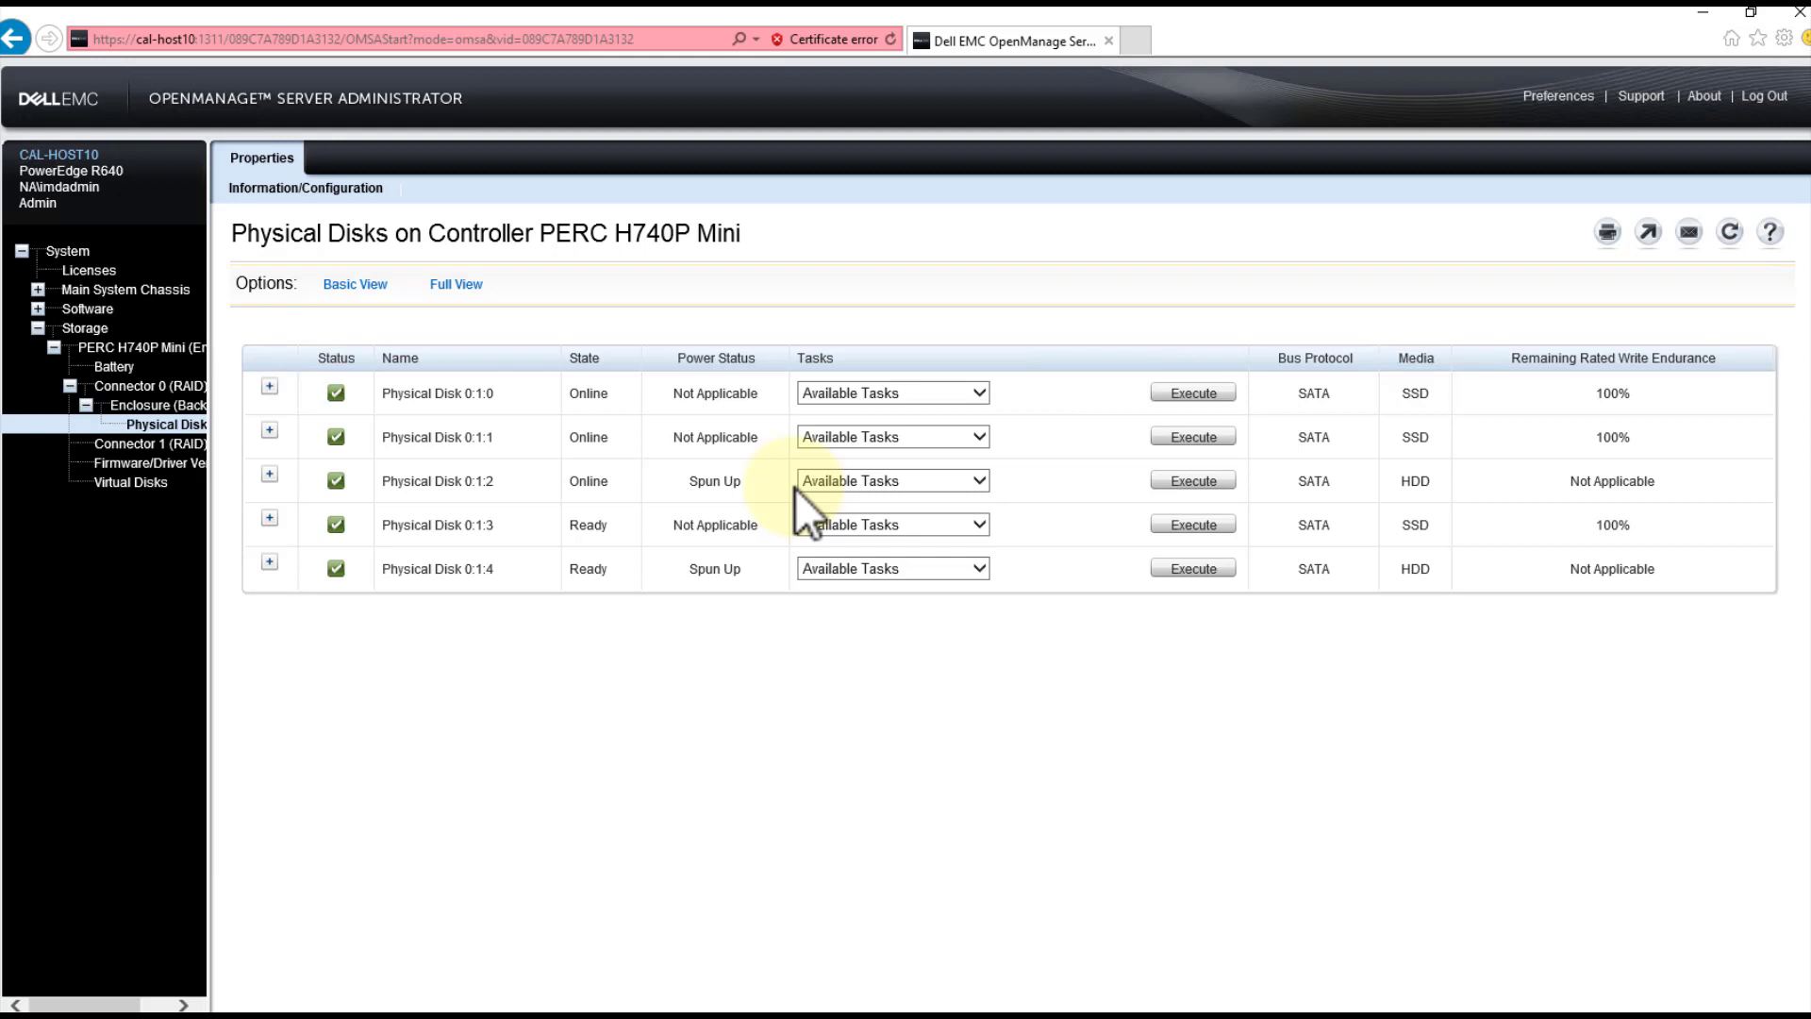
Launch Reconfigure on 5TBSpinningDisk and add Physical Disk 0:1:4 alongside 0:1:2
click(132, 482)
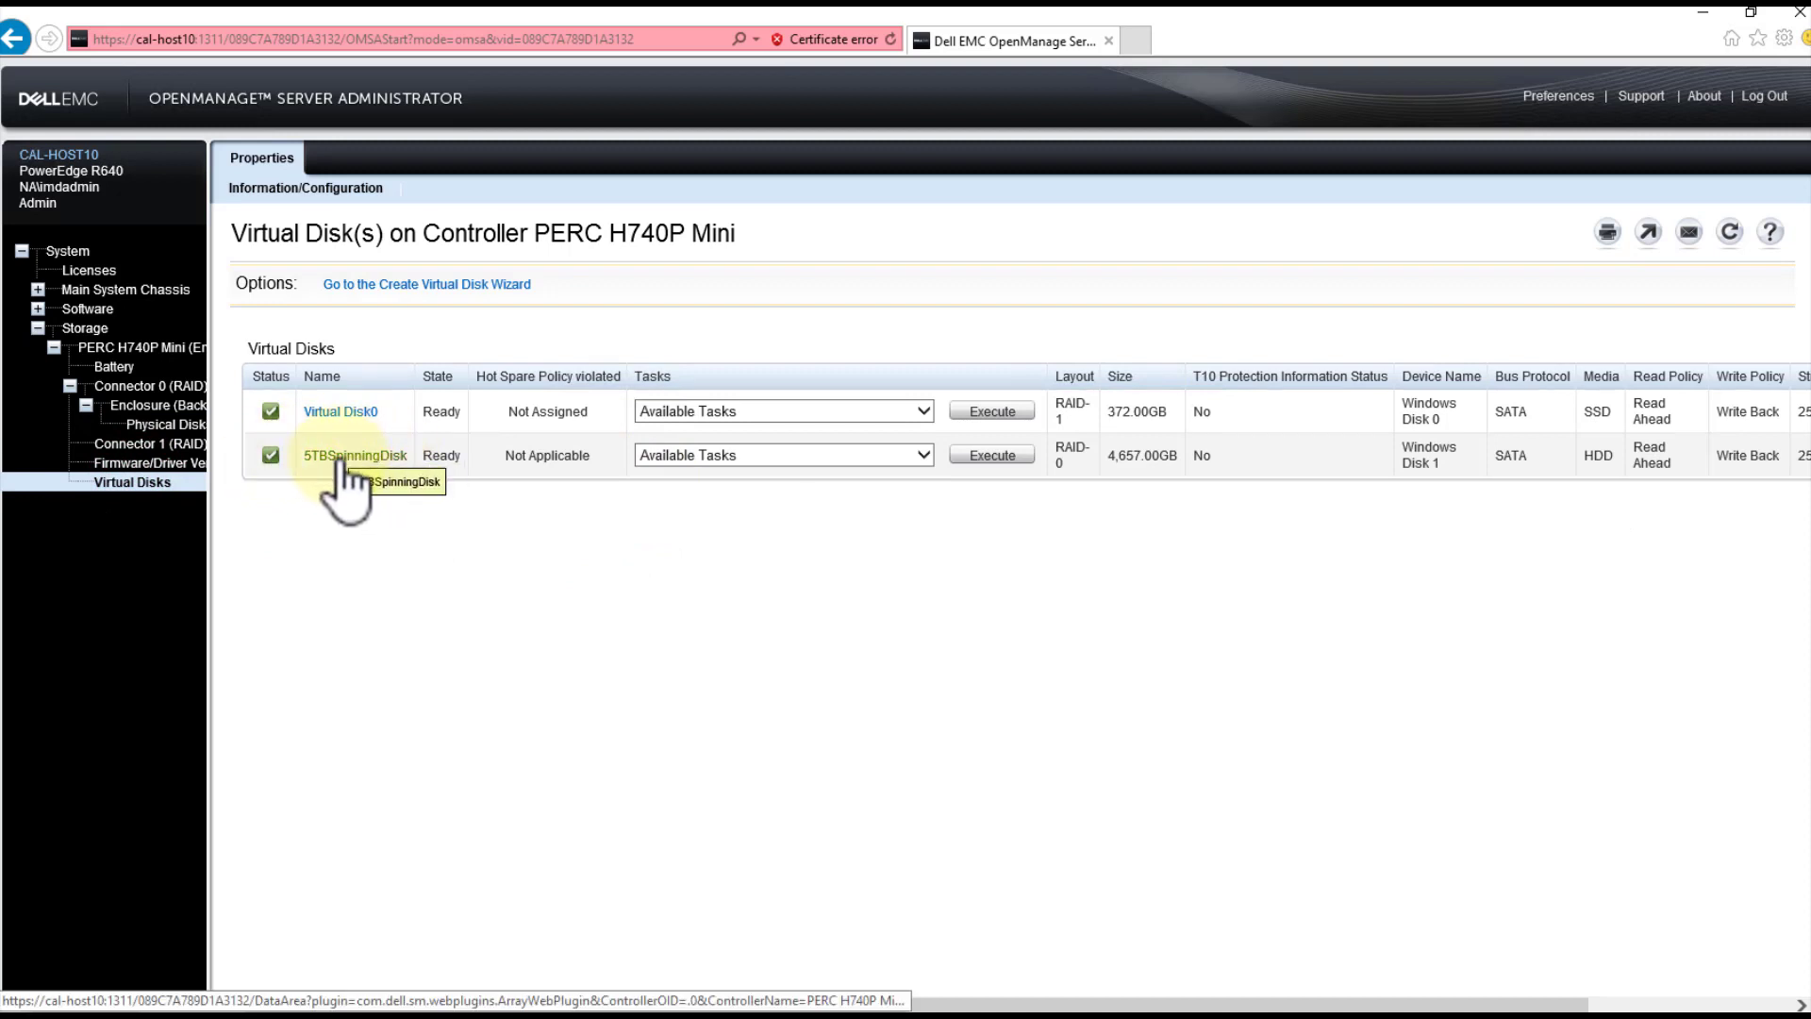
click(926, 456)
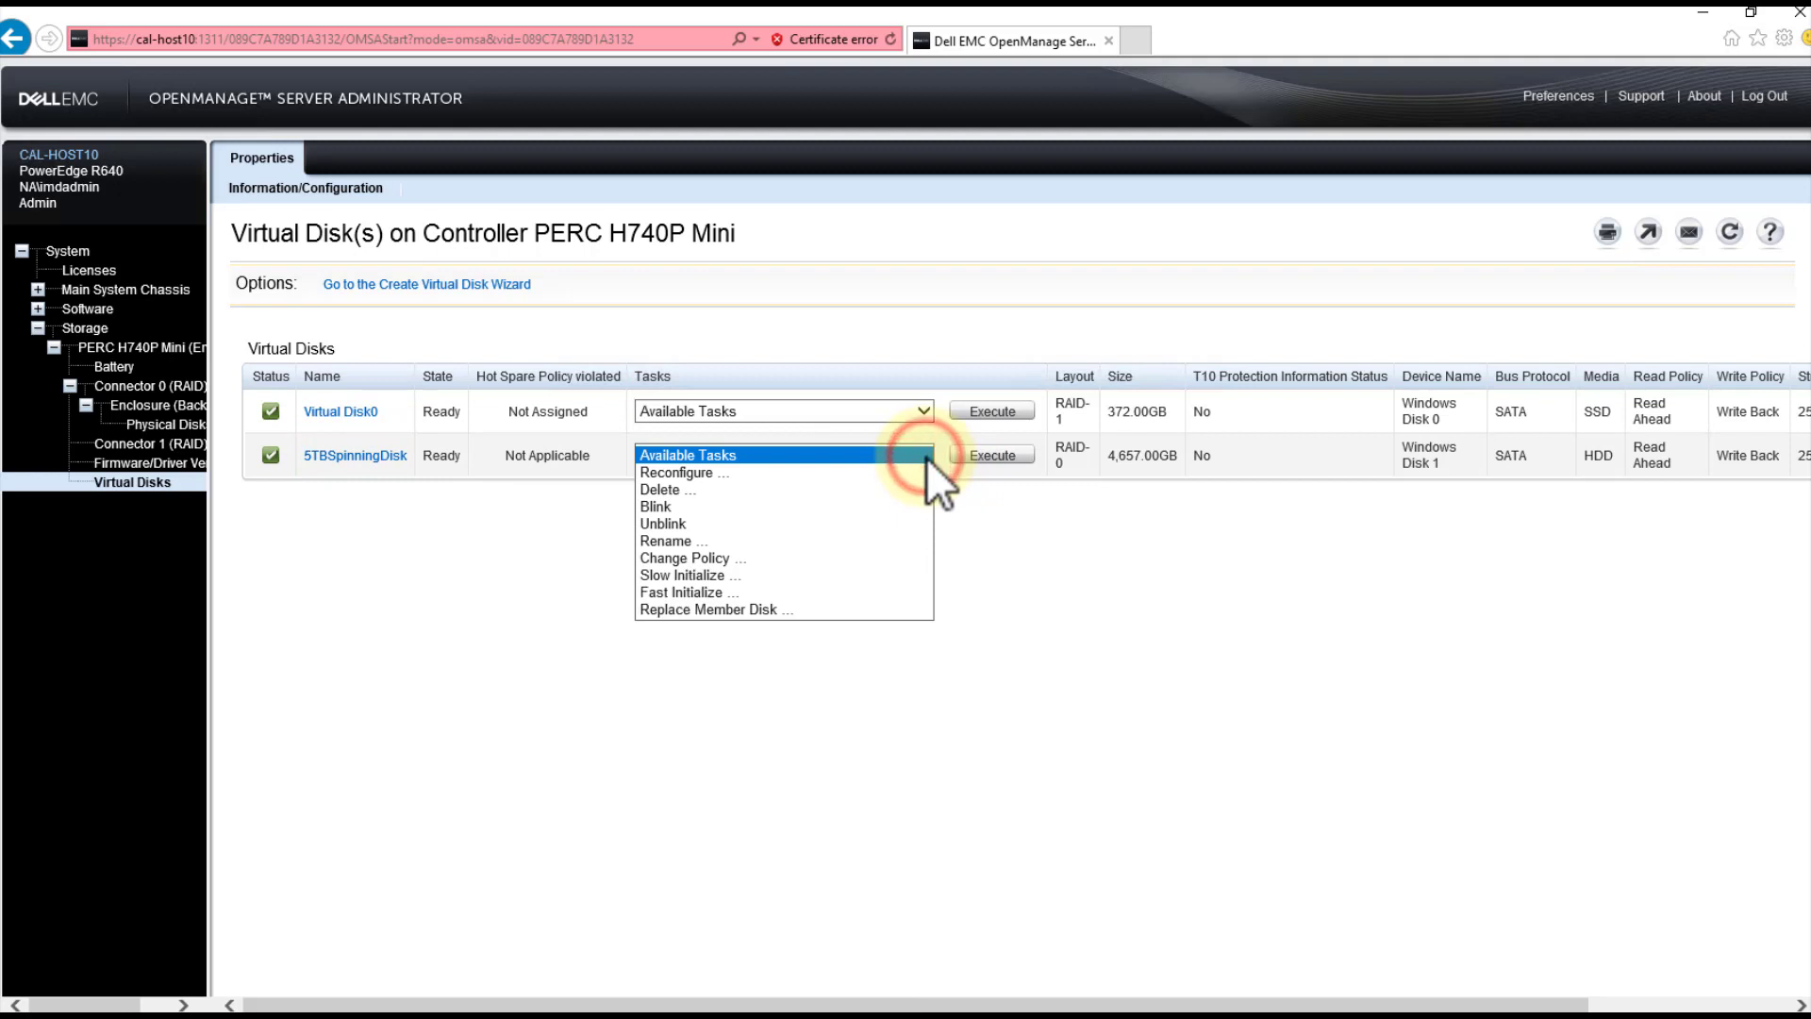
click(860, 471)
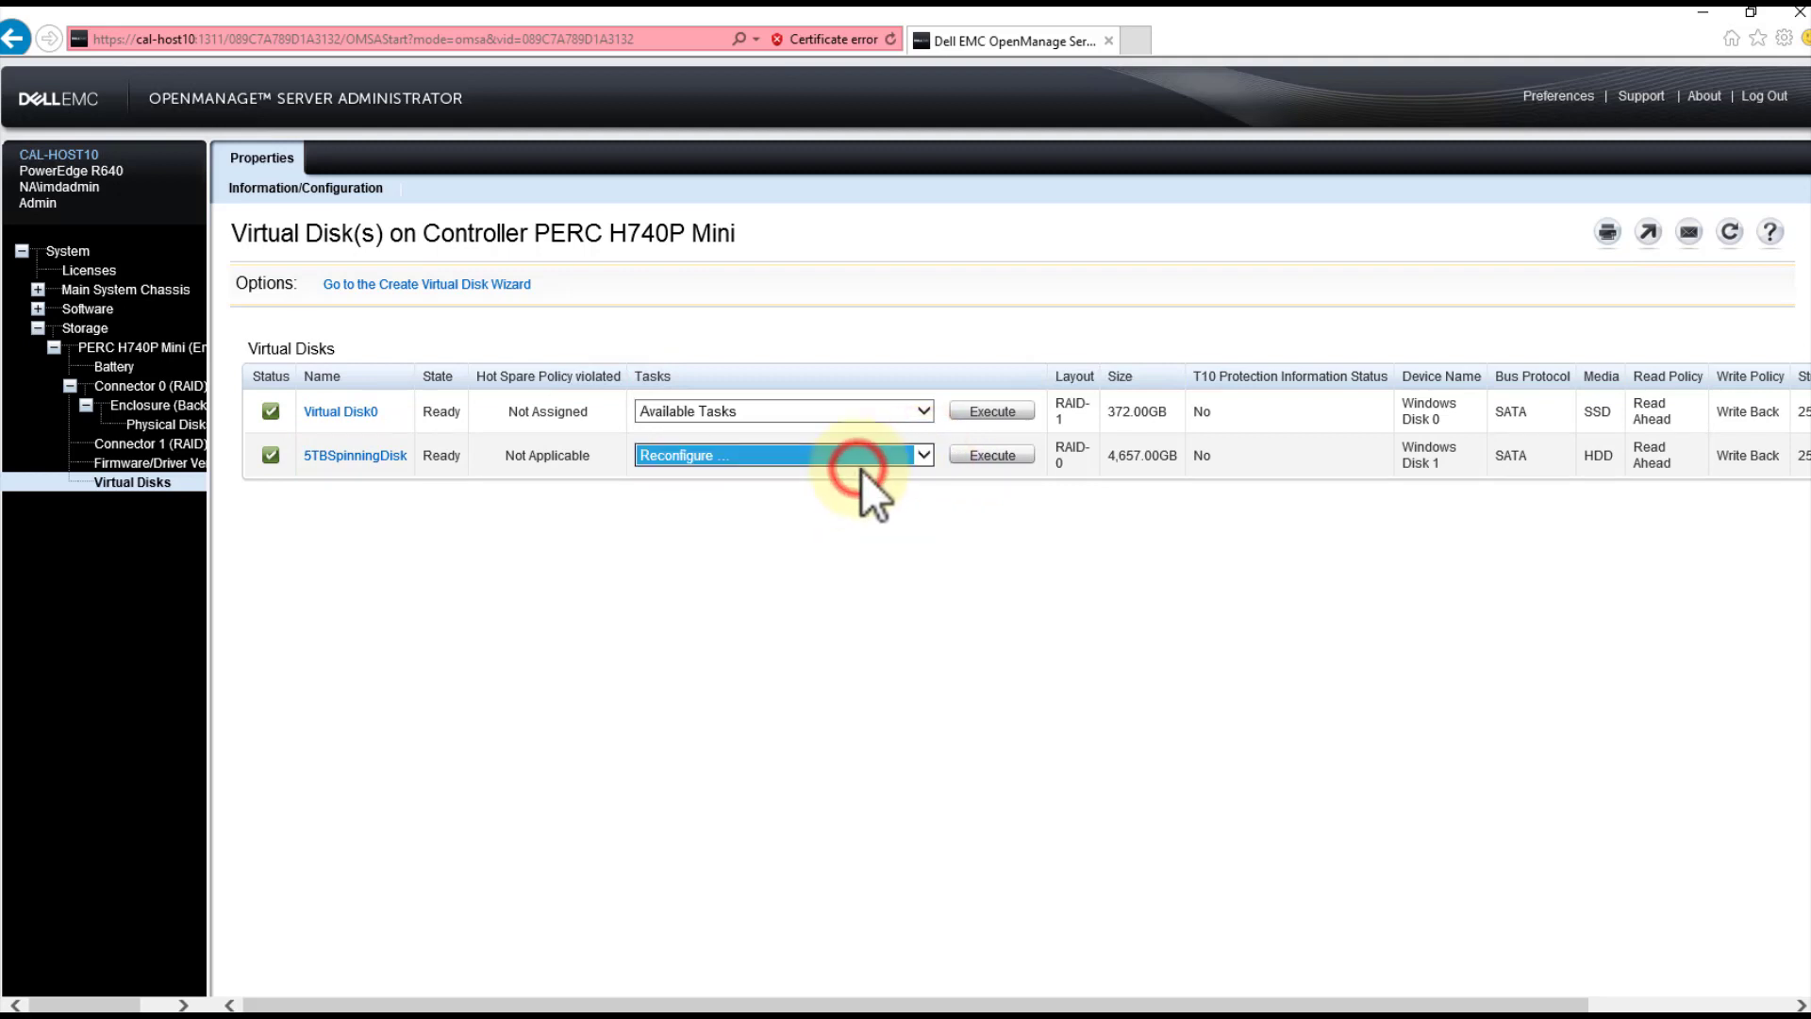
click(995, 456)
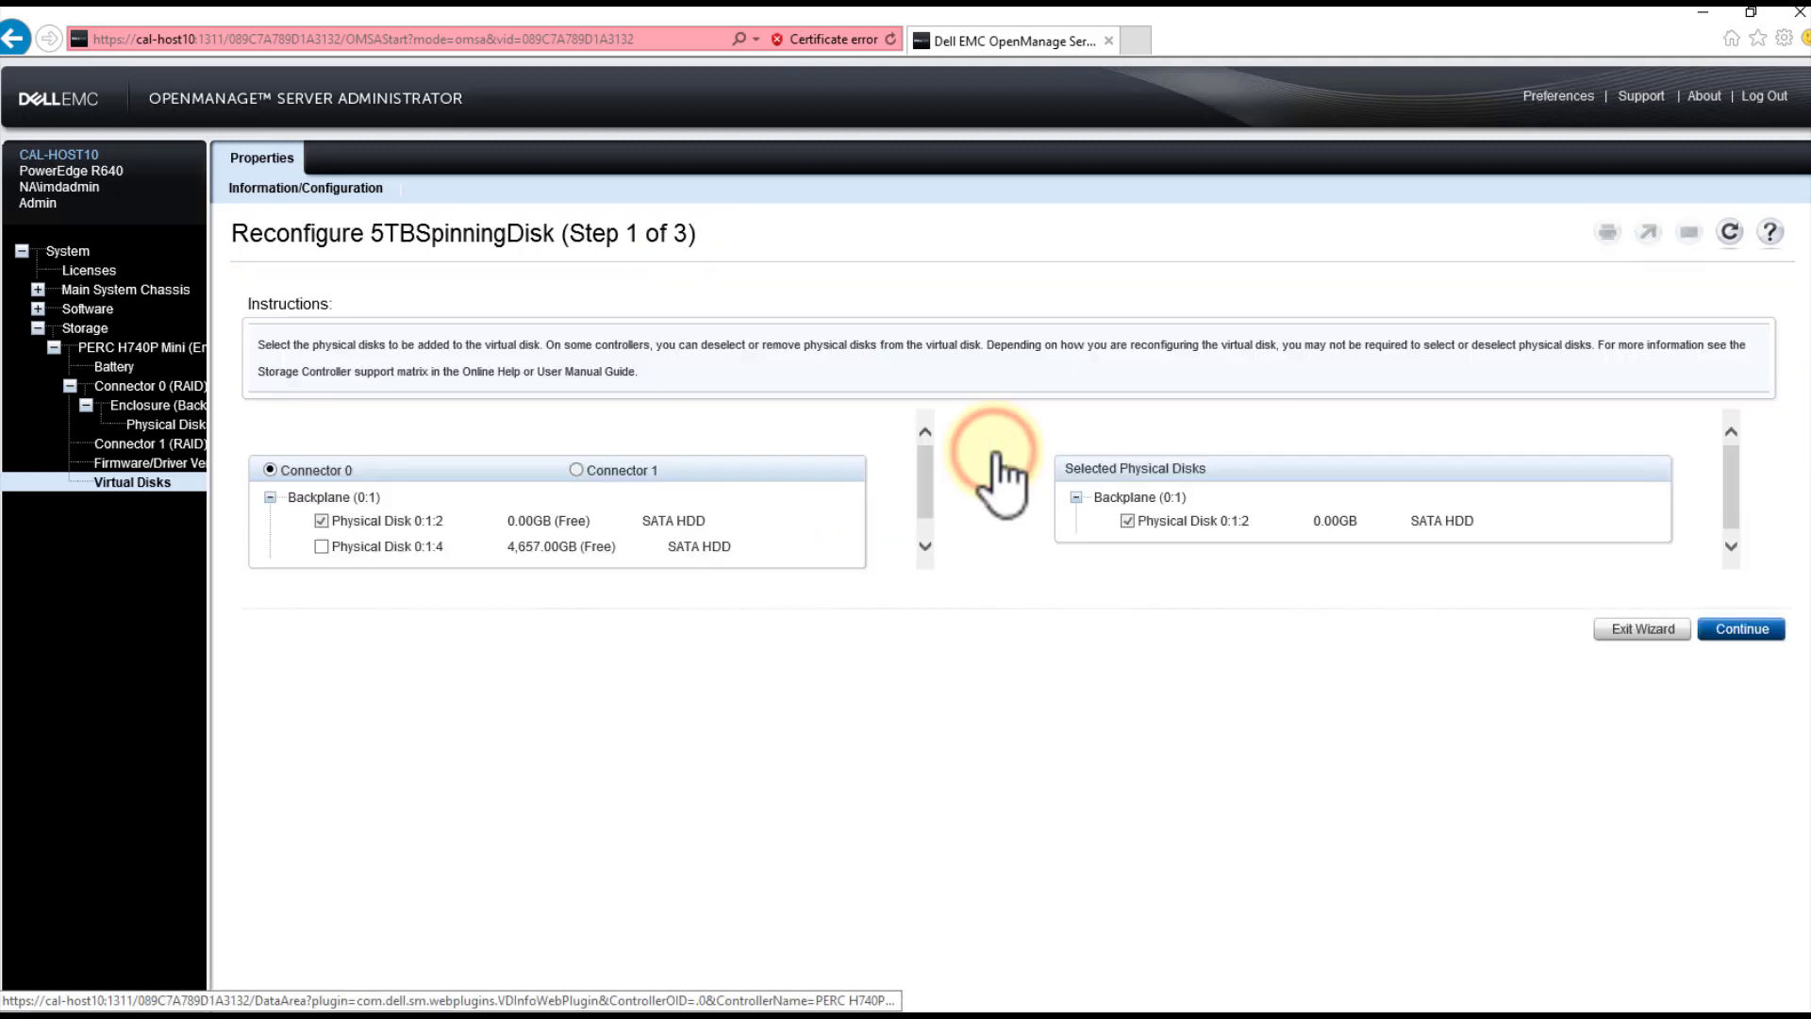
click(321, 547)
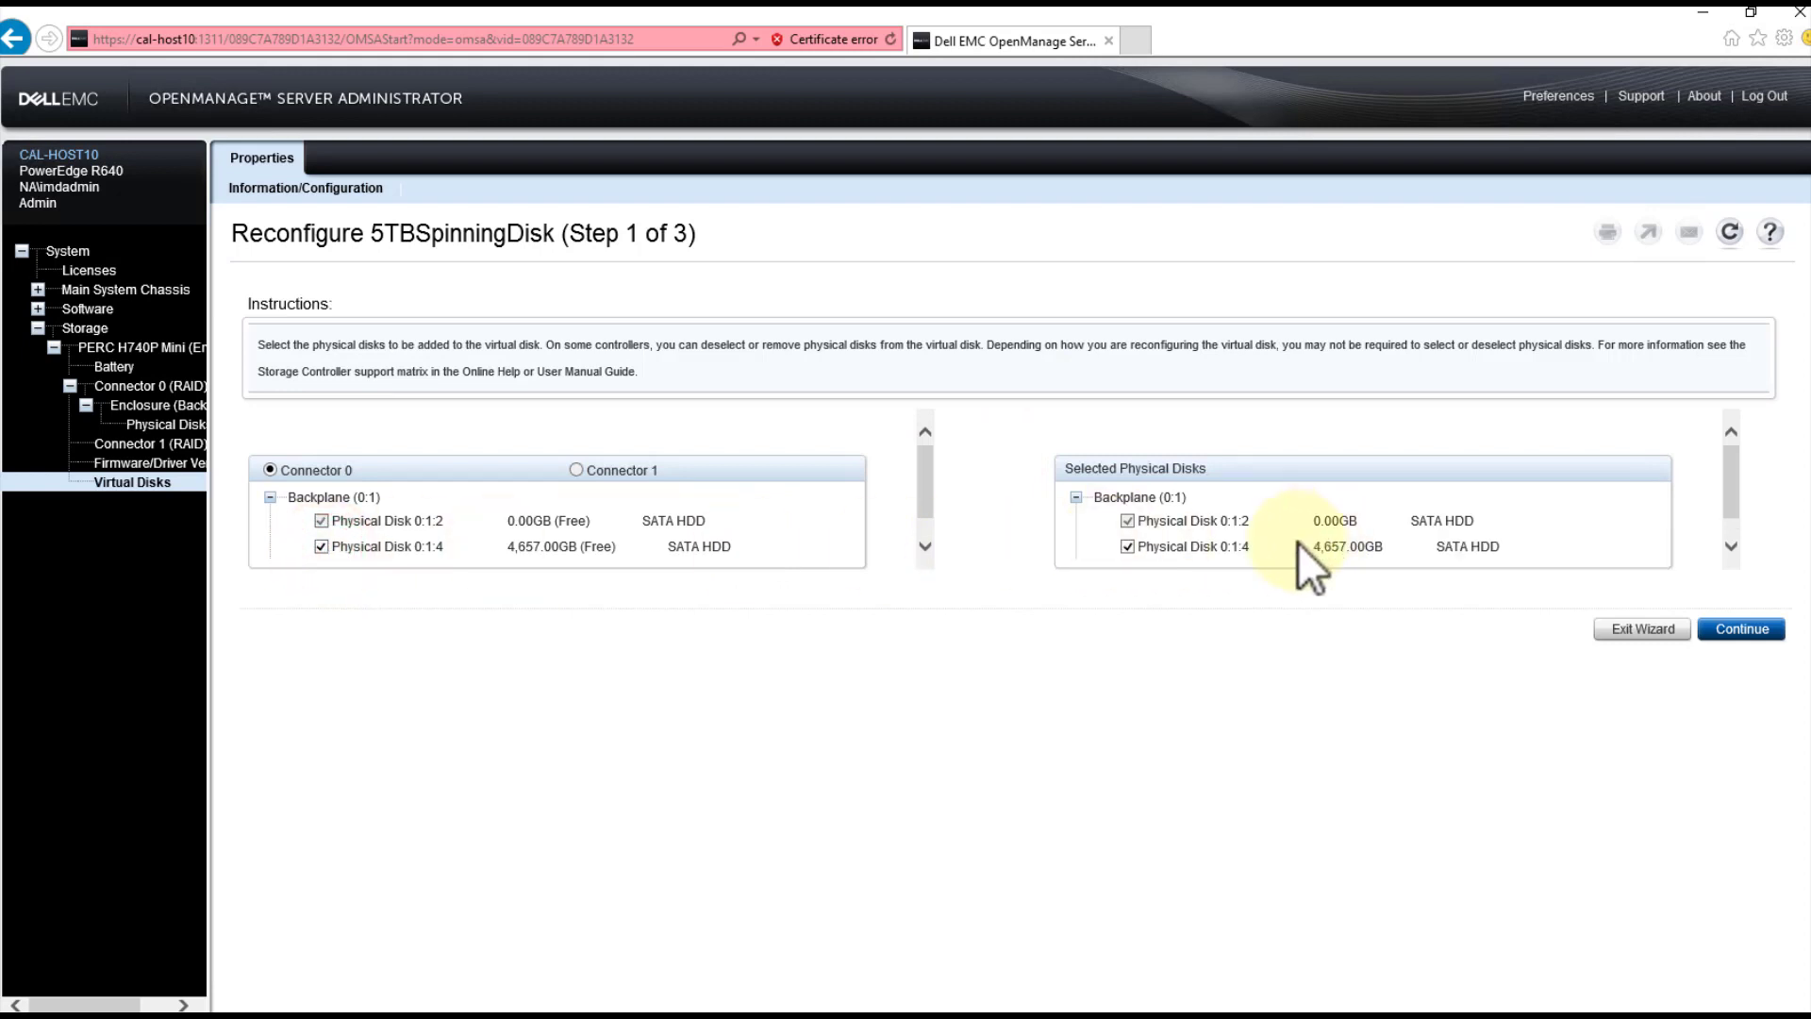
click(1736, 629)
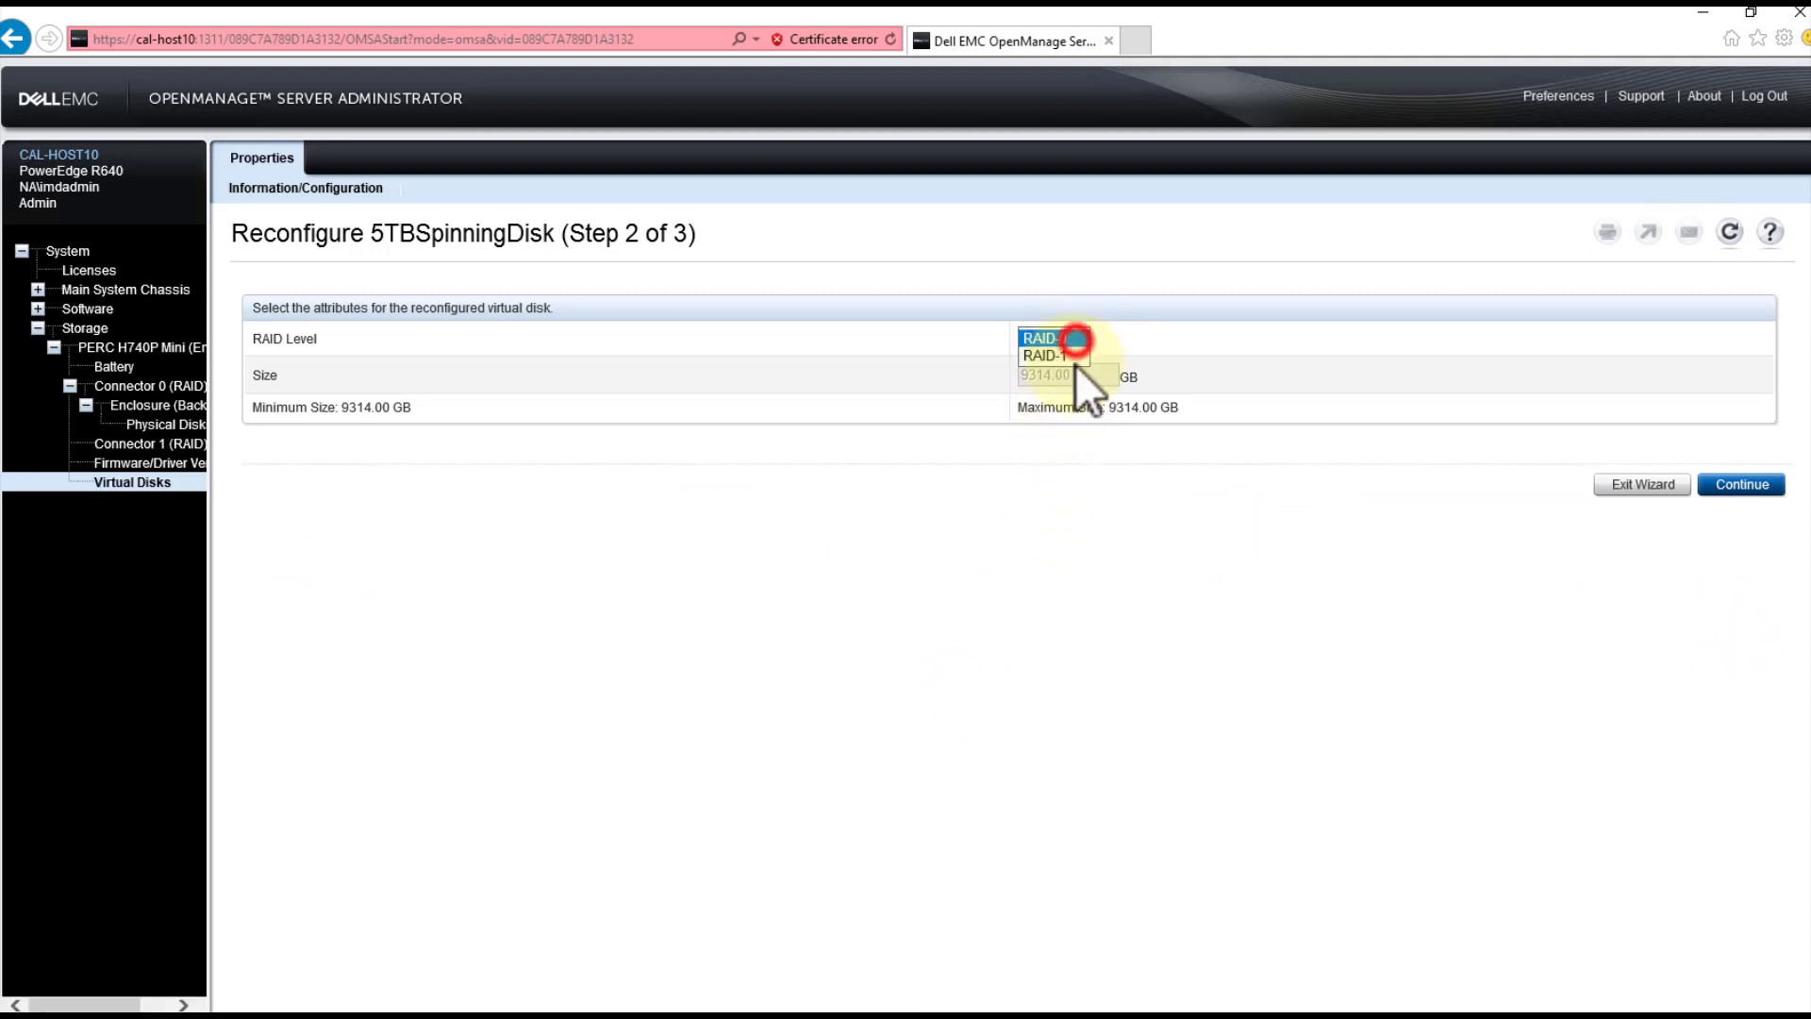
Choose RAID-1 at 4657 GB for 5TBSpinningDisk and proceed to confirmation
click(1071, 358)
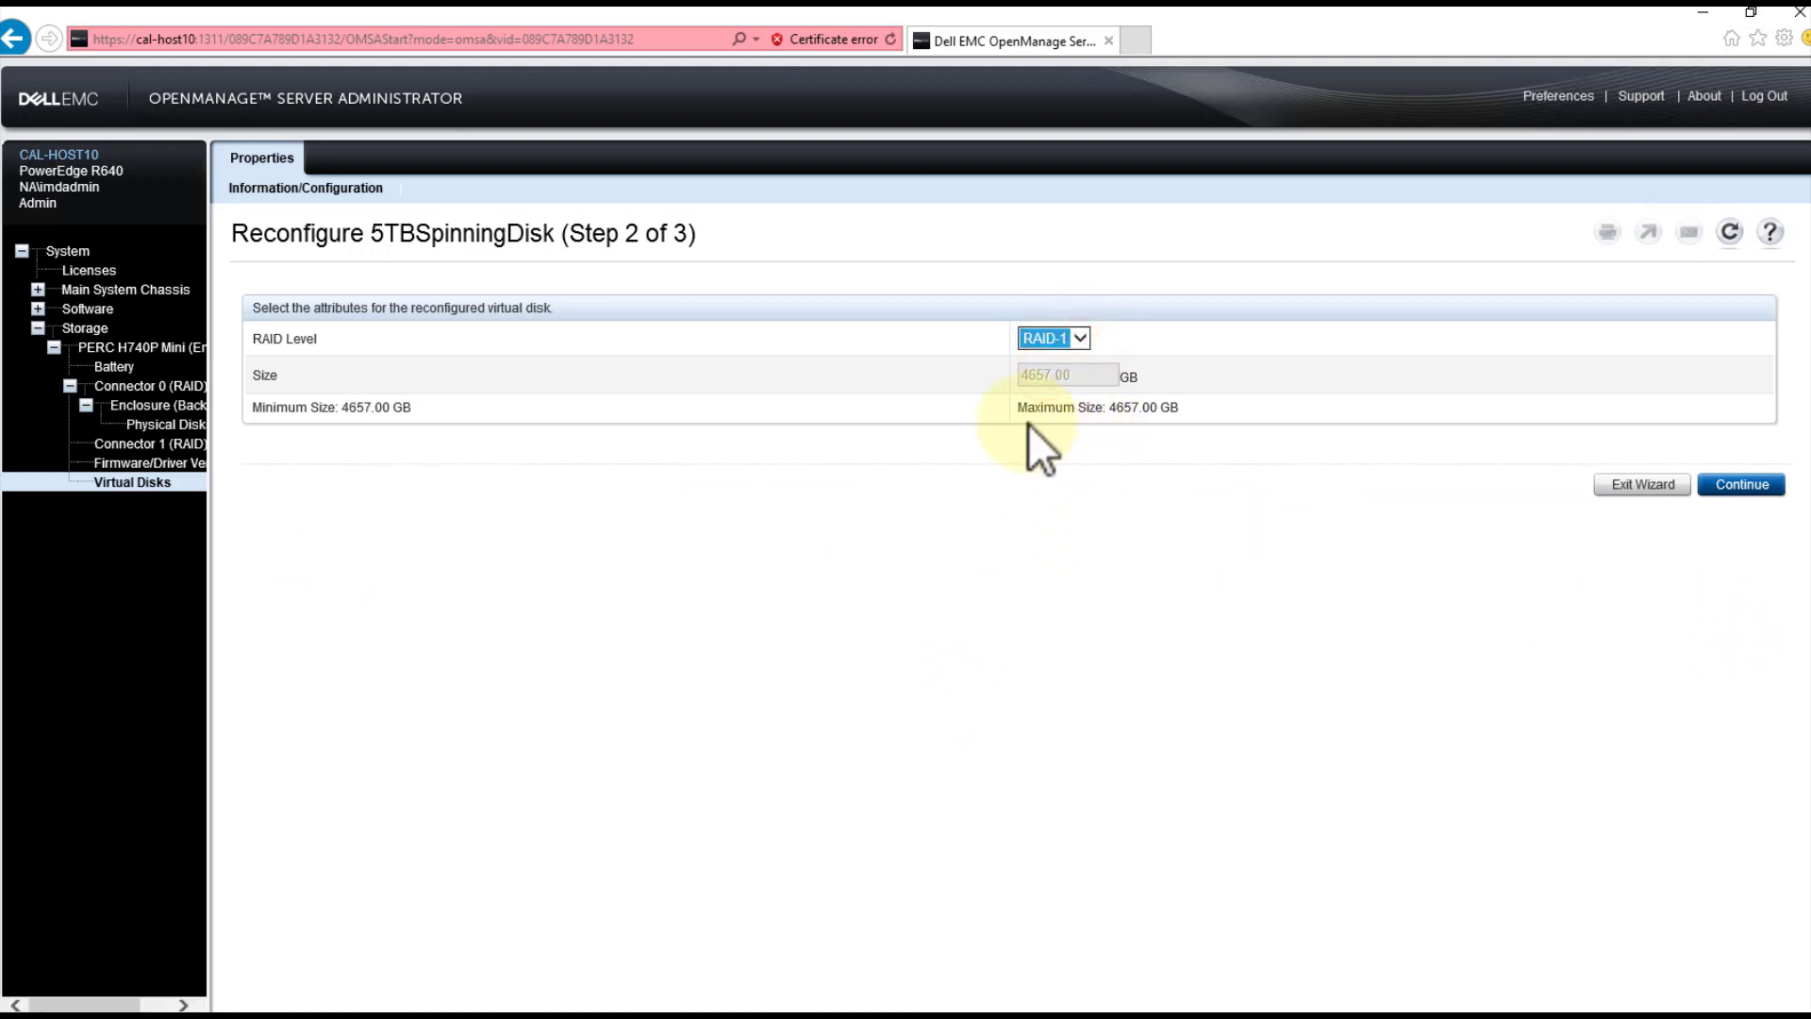
click(1743, 485)
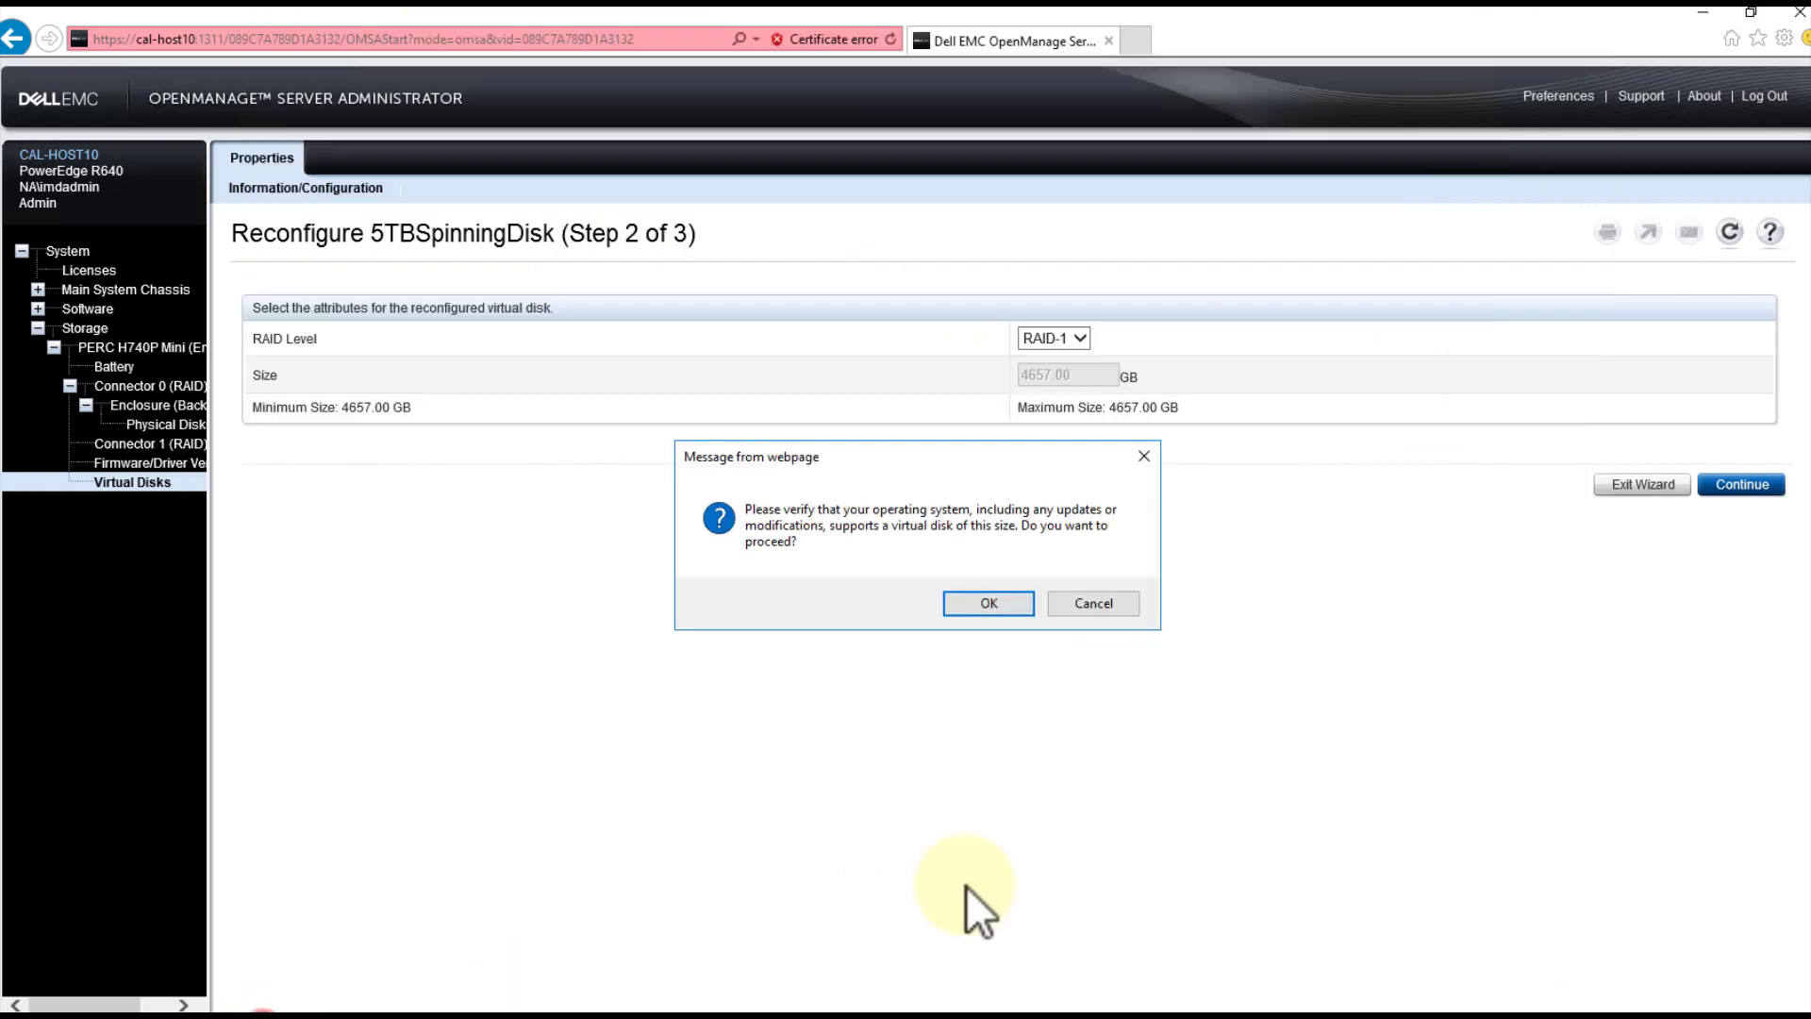
Accept the warning, finish the reconfiguration, and open drive D: snapped to the right half
key(Return)
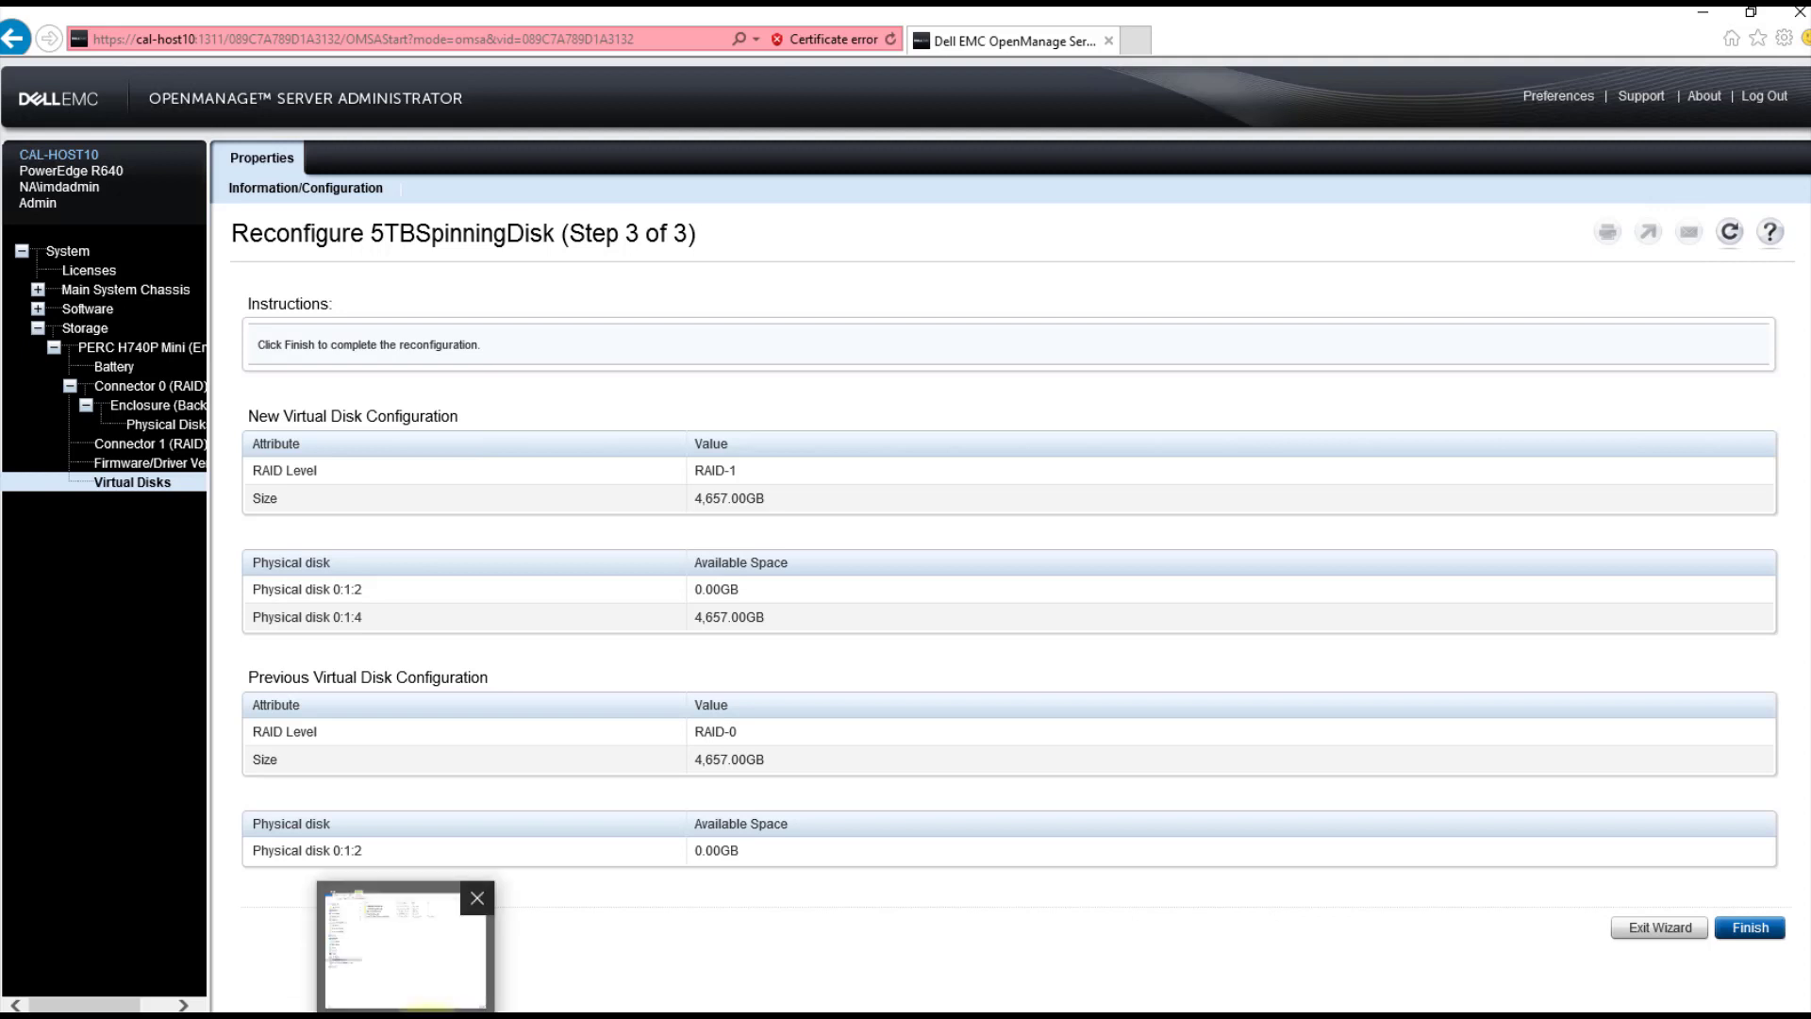
click(1751, 928)
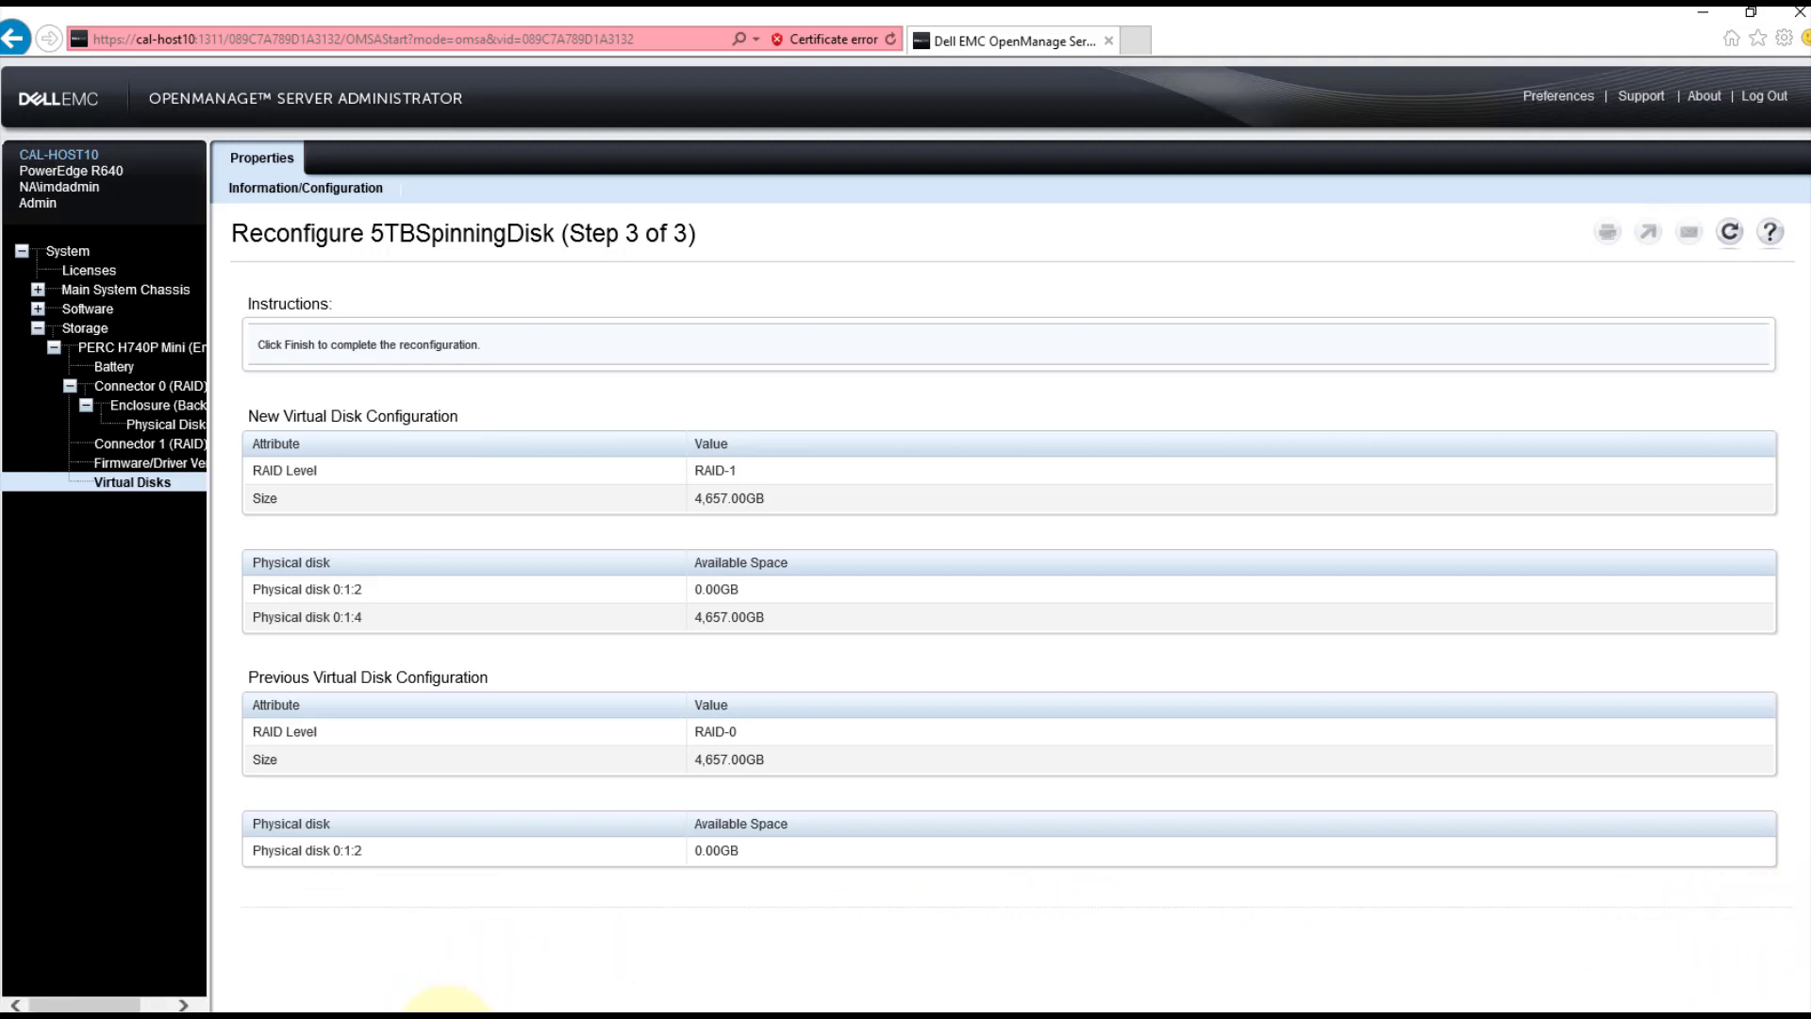
click(443, 1006)
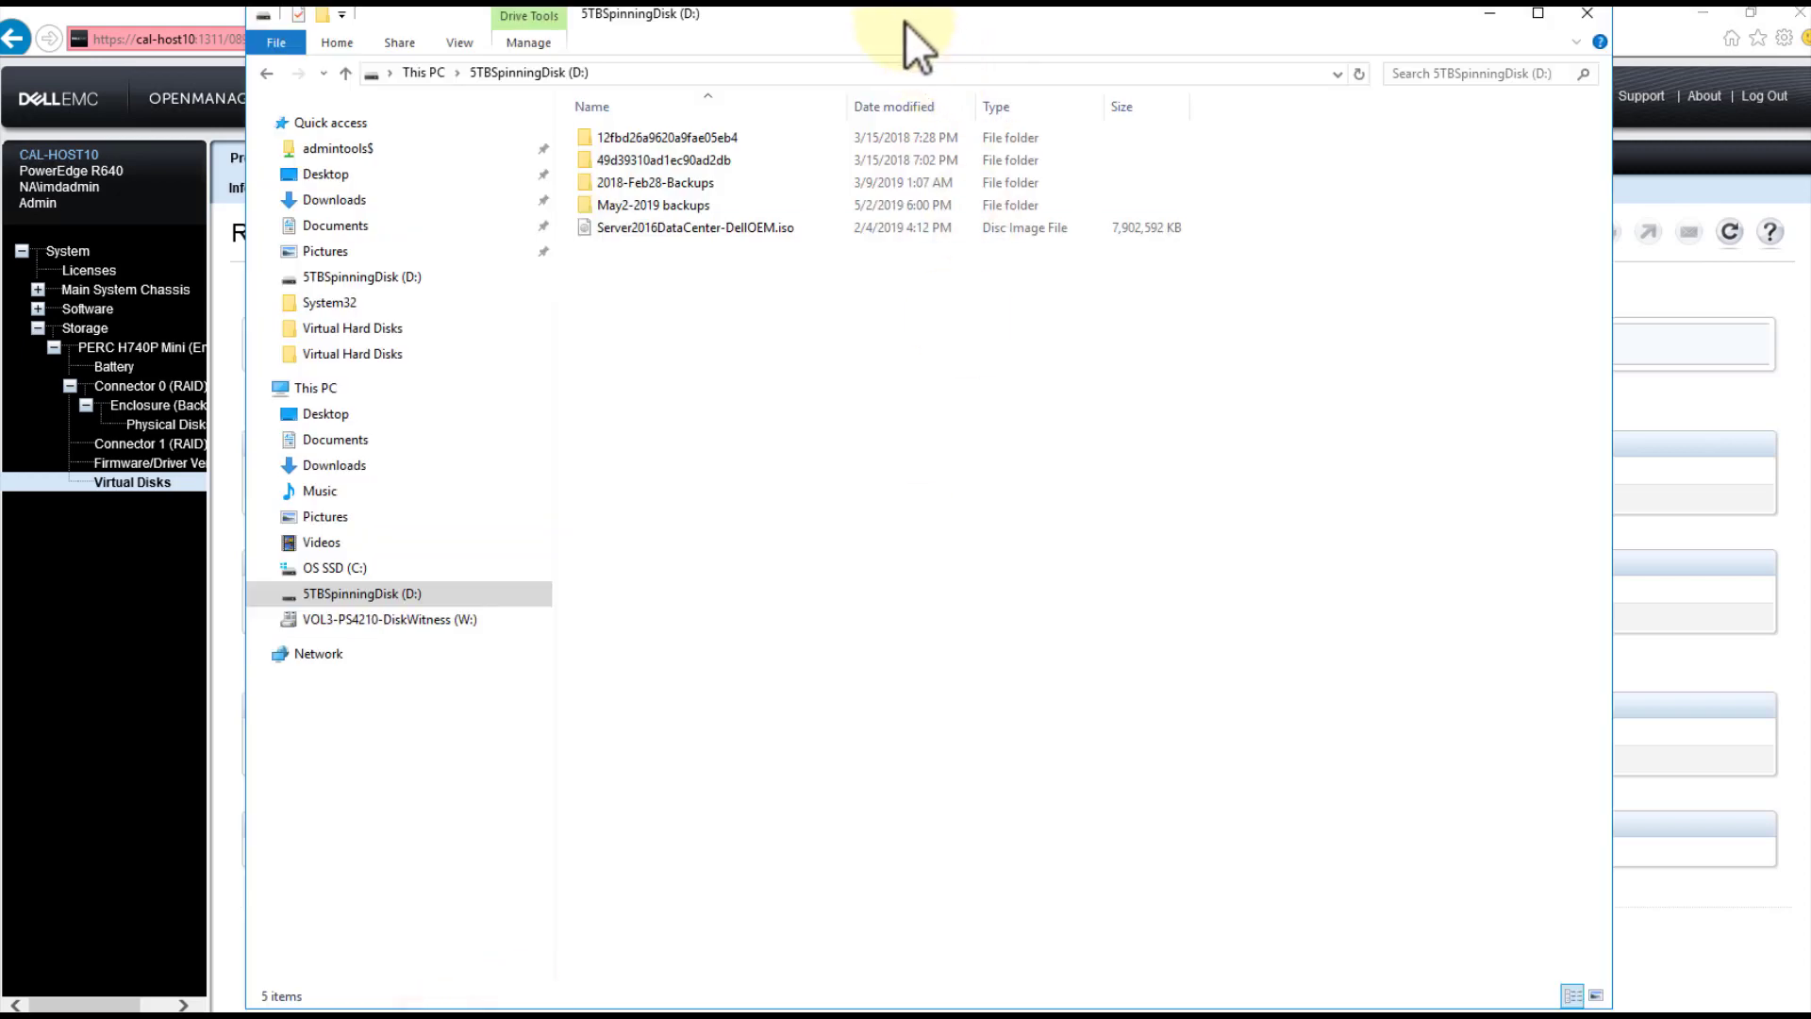
drag(905, 22, 1306, 40)
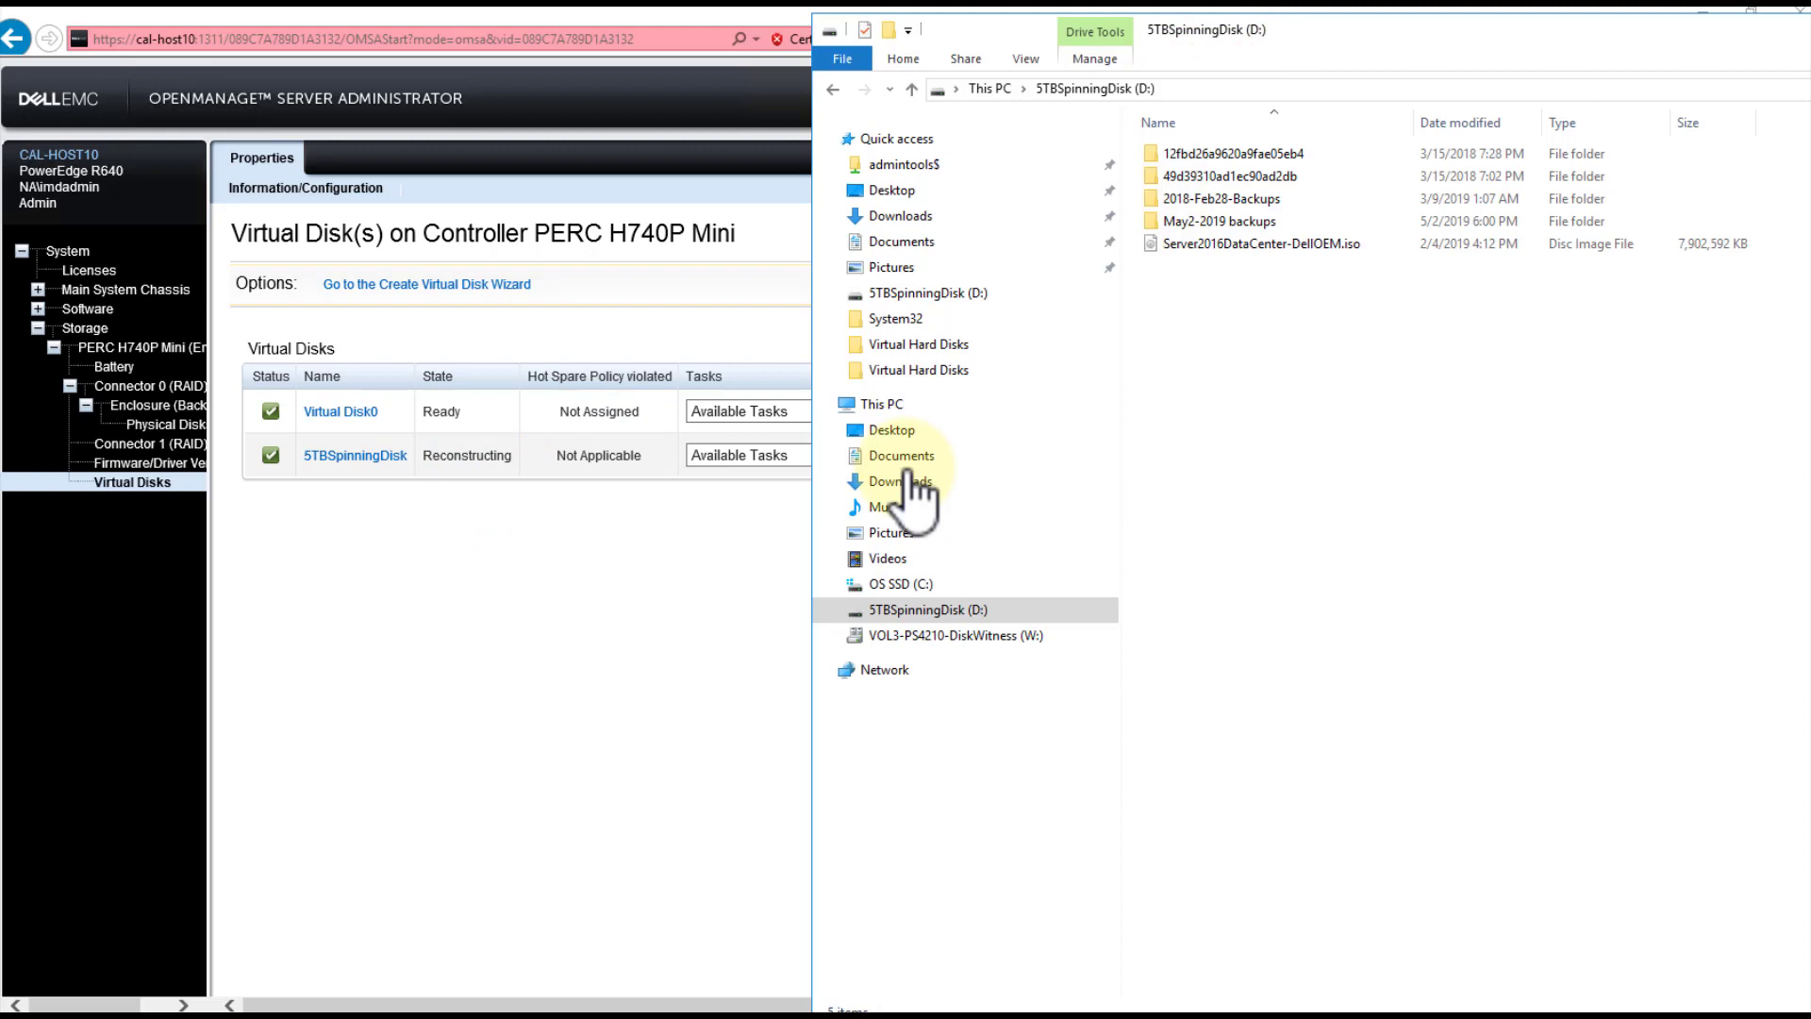
Refresh D:, open the 12fbd26a9620a9fae05eb4 folder and return to the drive root, then switch to OpenManage
right_click(1220, 445)
click(1080, 530)
click(1219, 219)
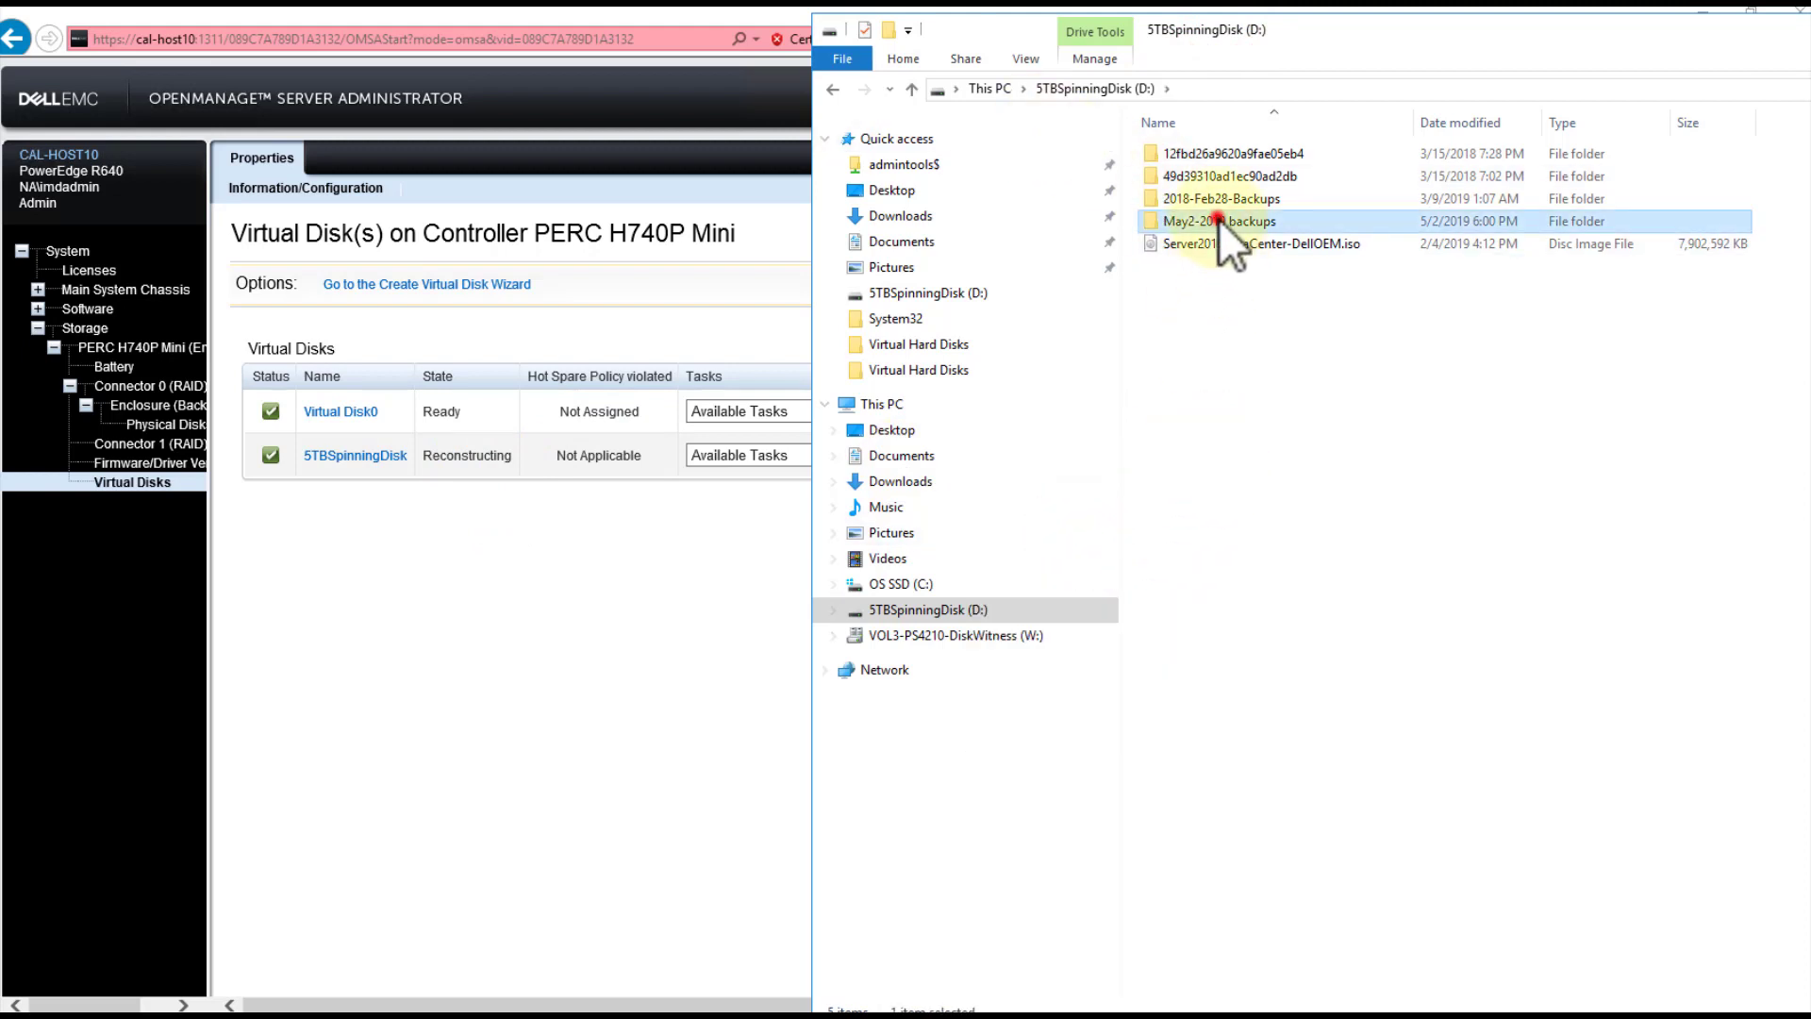
double_click(1259, 149)
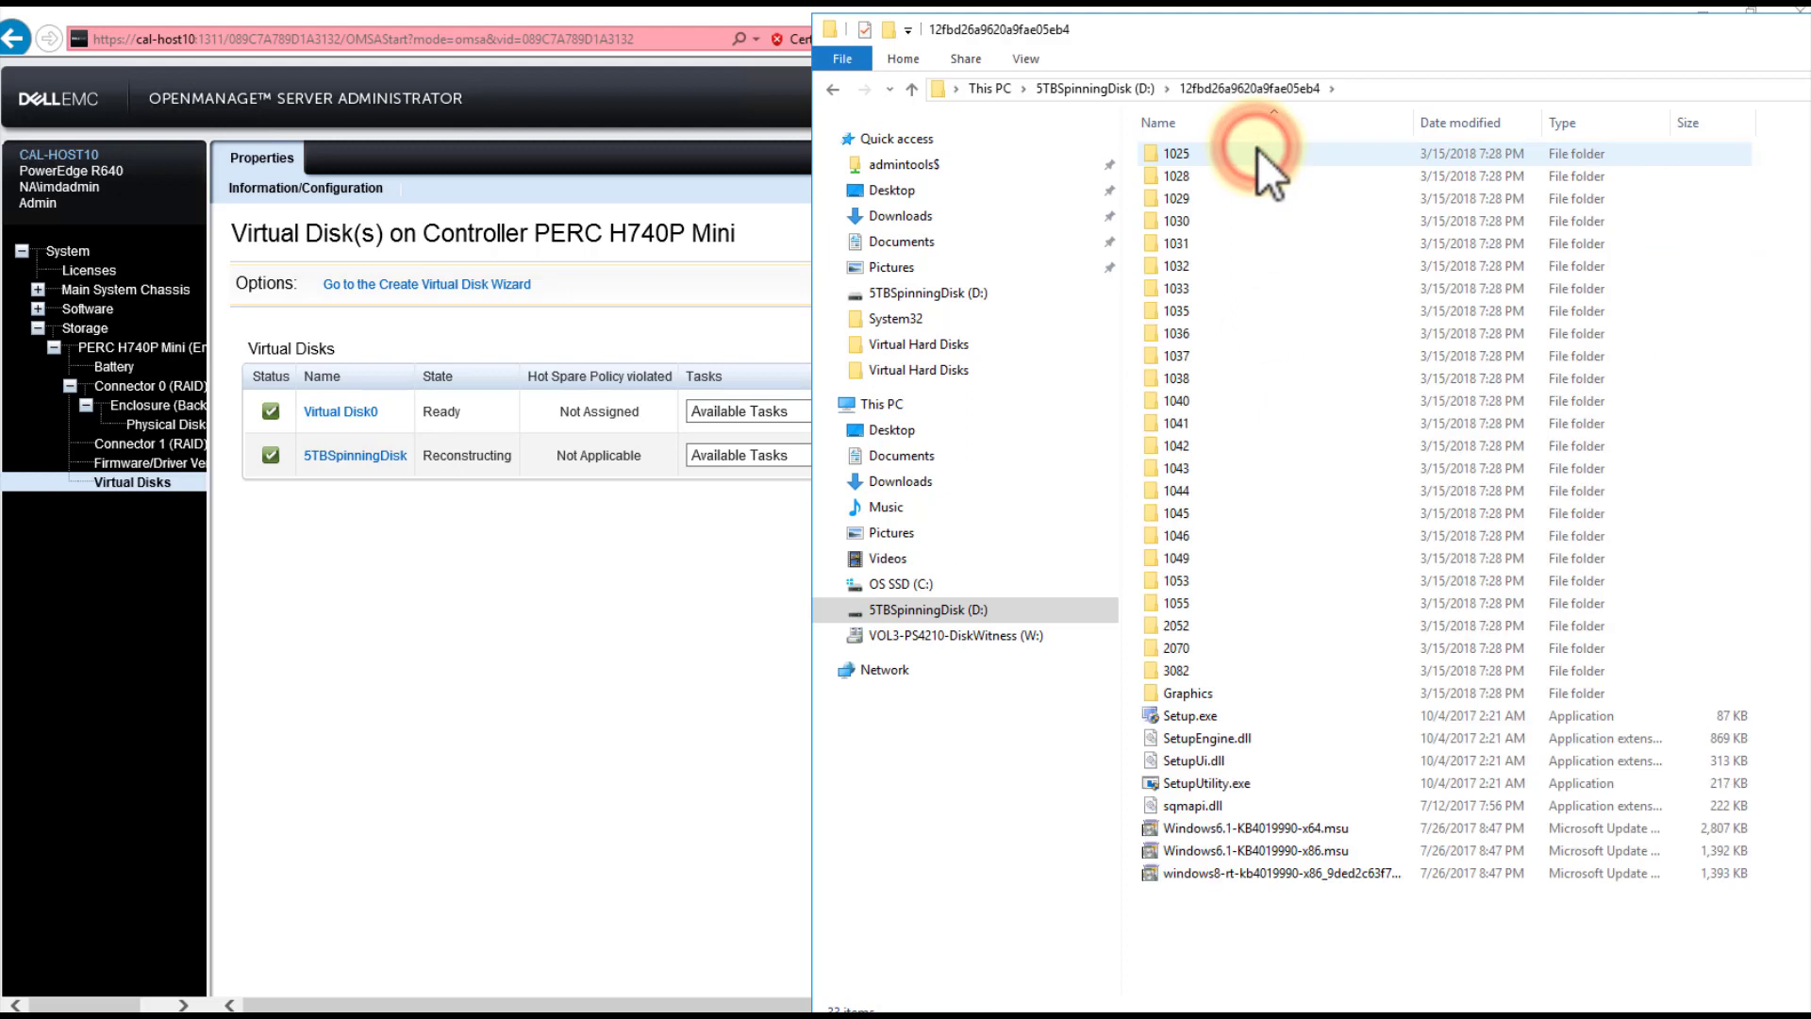
click(828, 88)
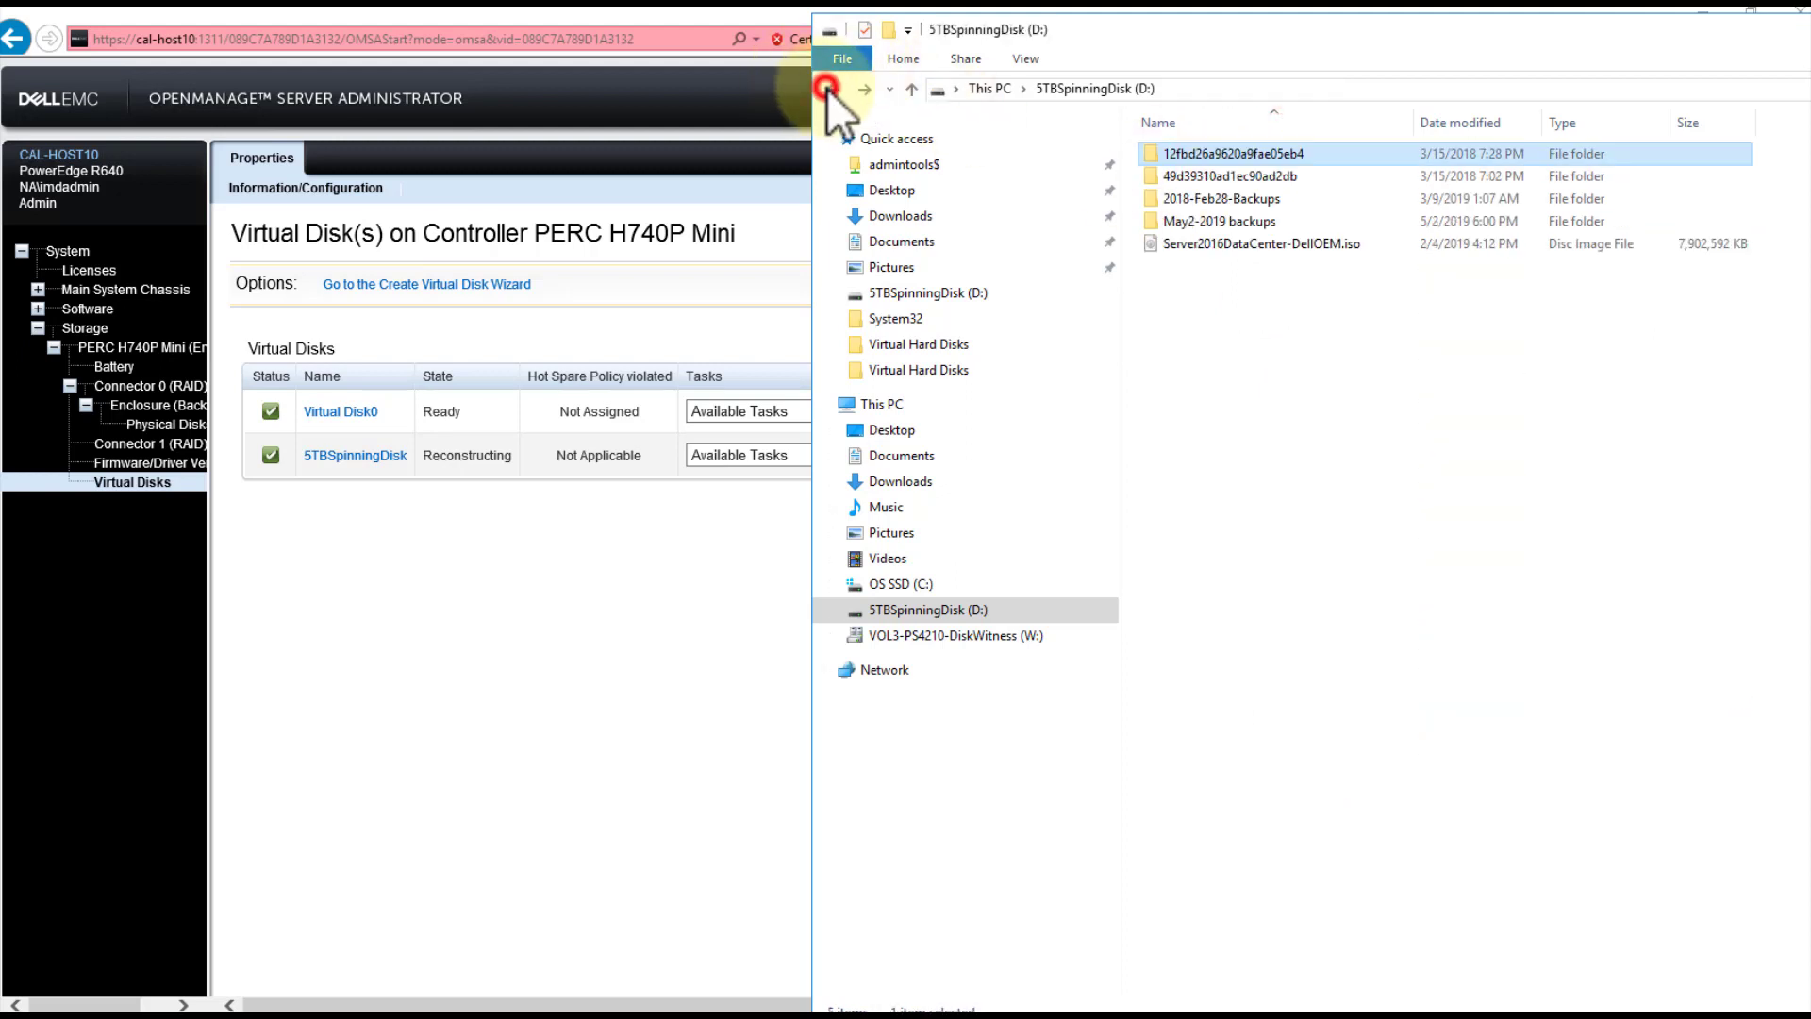
click(740, 676)
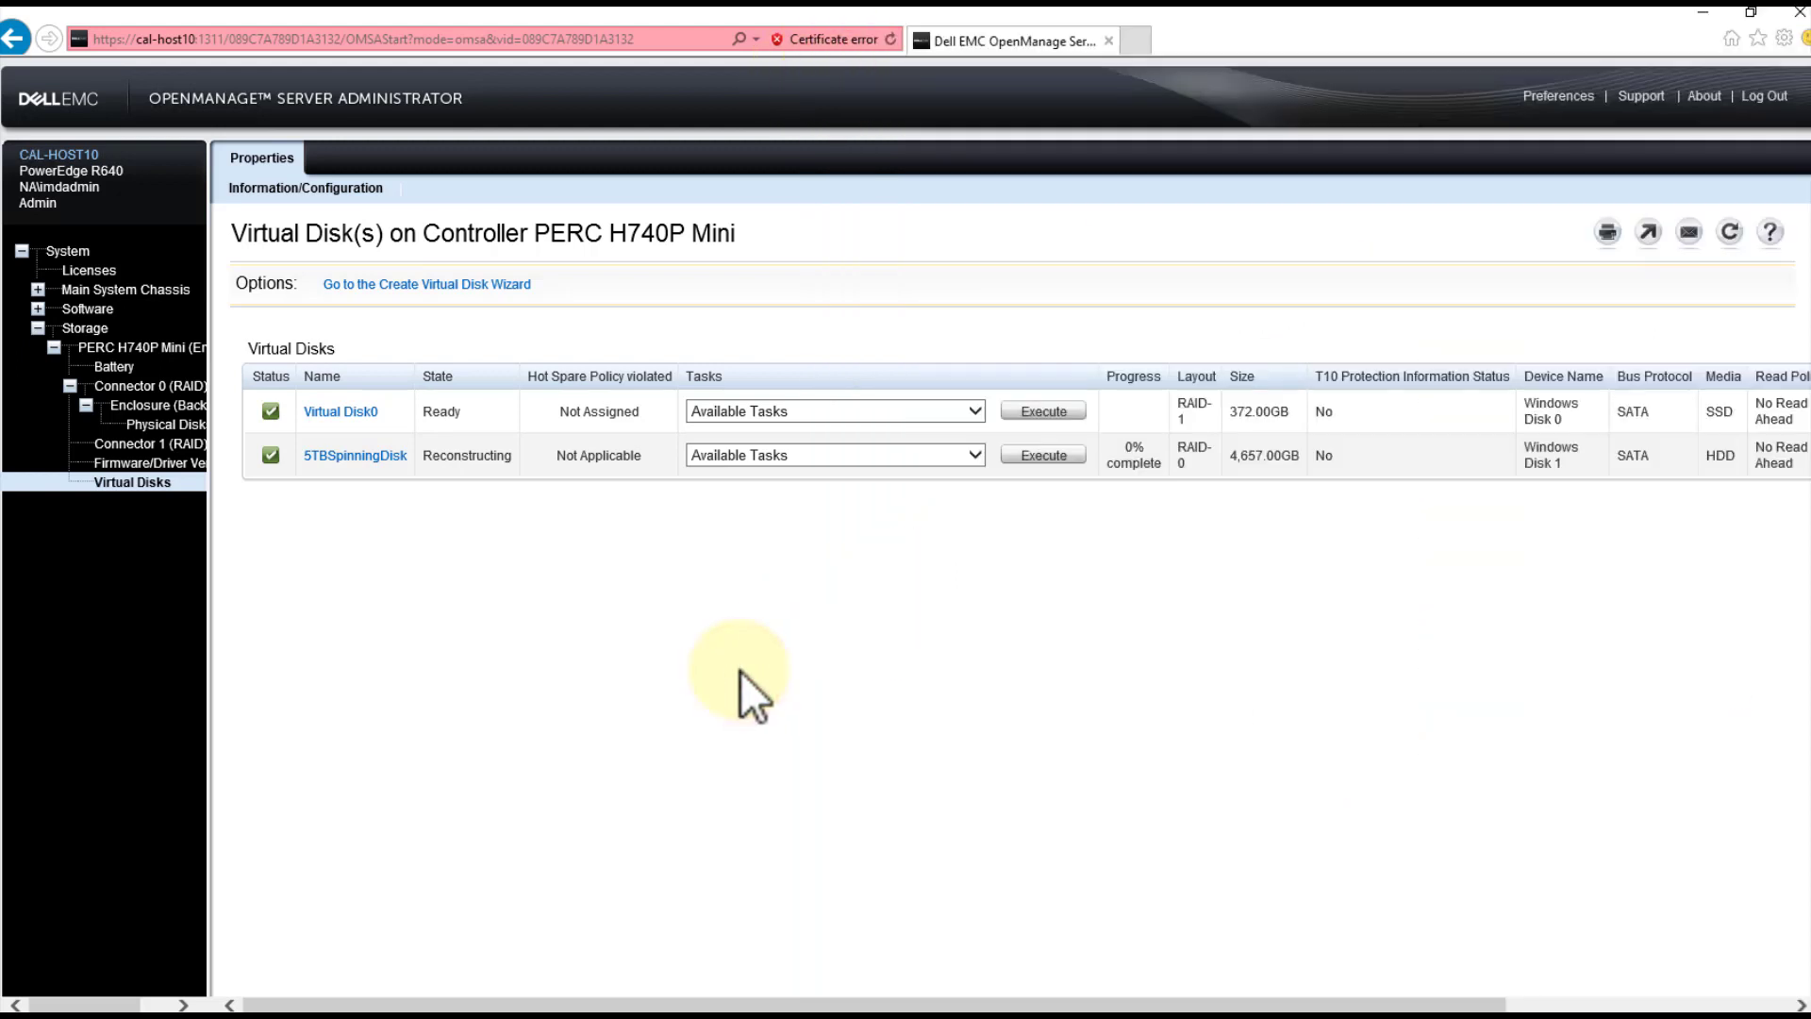